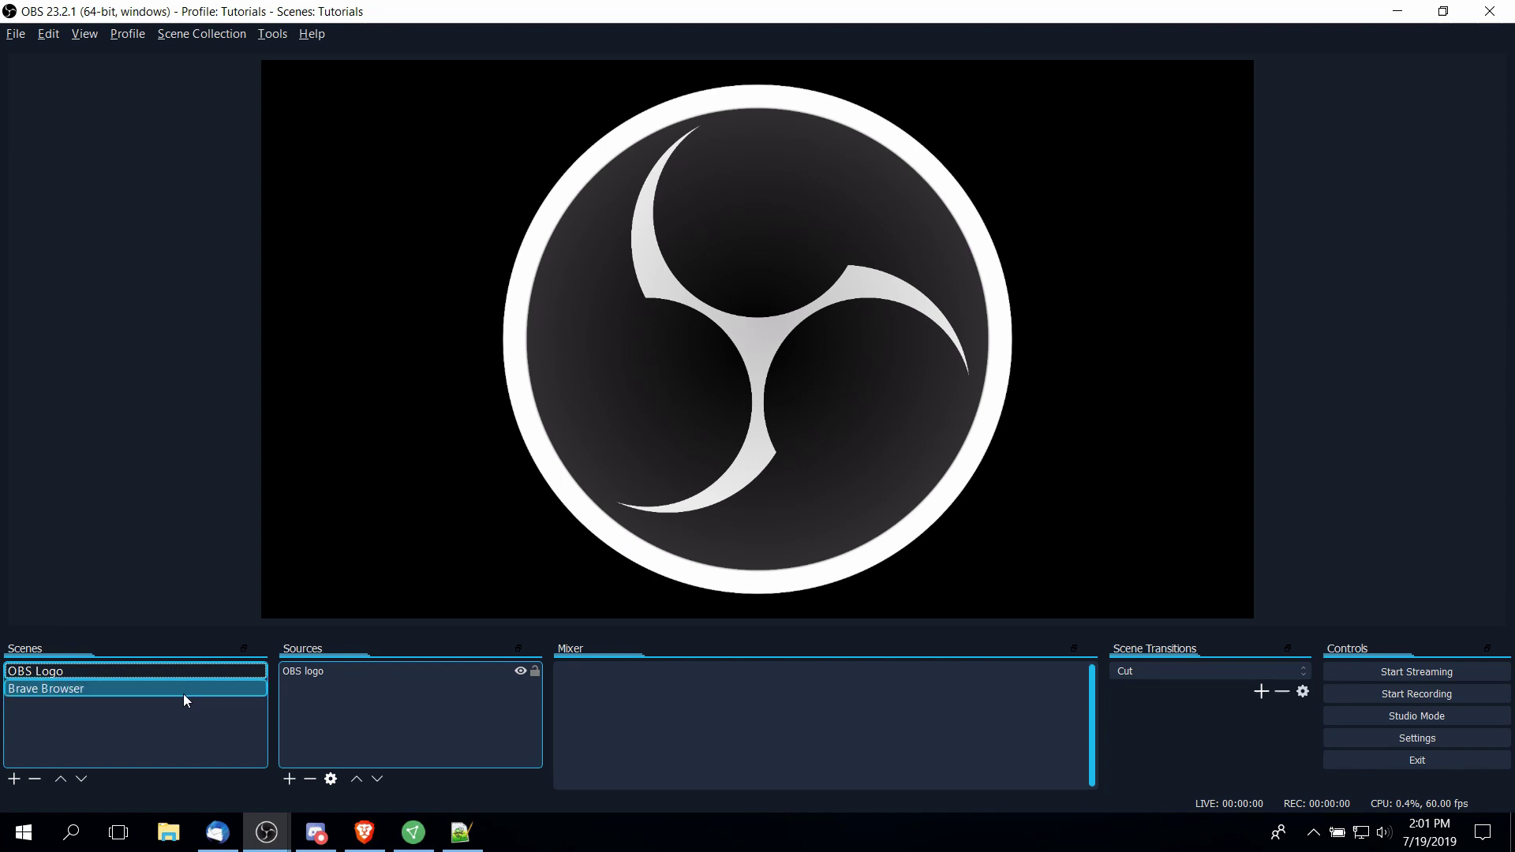
# Select the Brave Browser scene so the Brave logo shows in the preview.
pyautogui.click(183, 694)
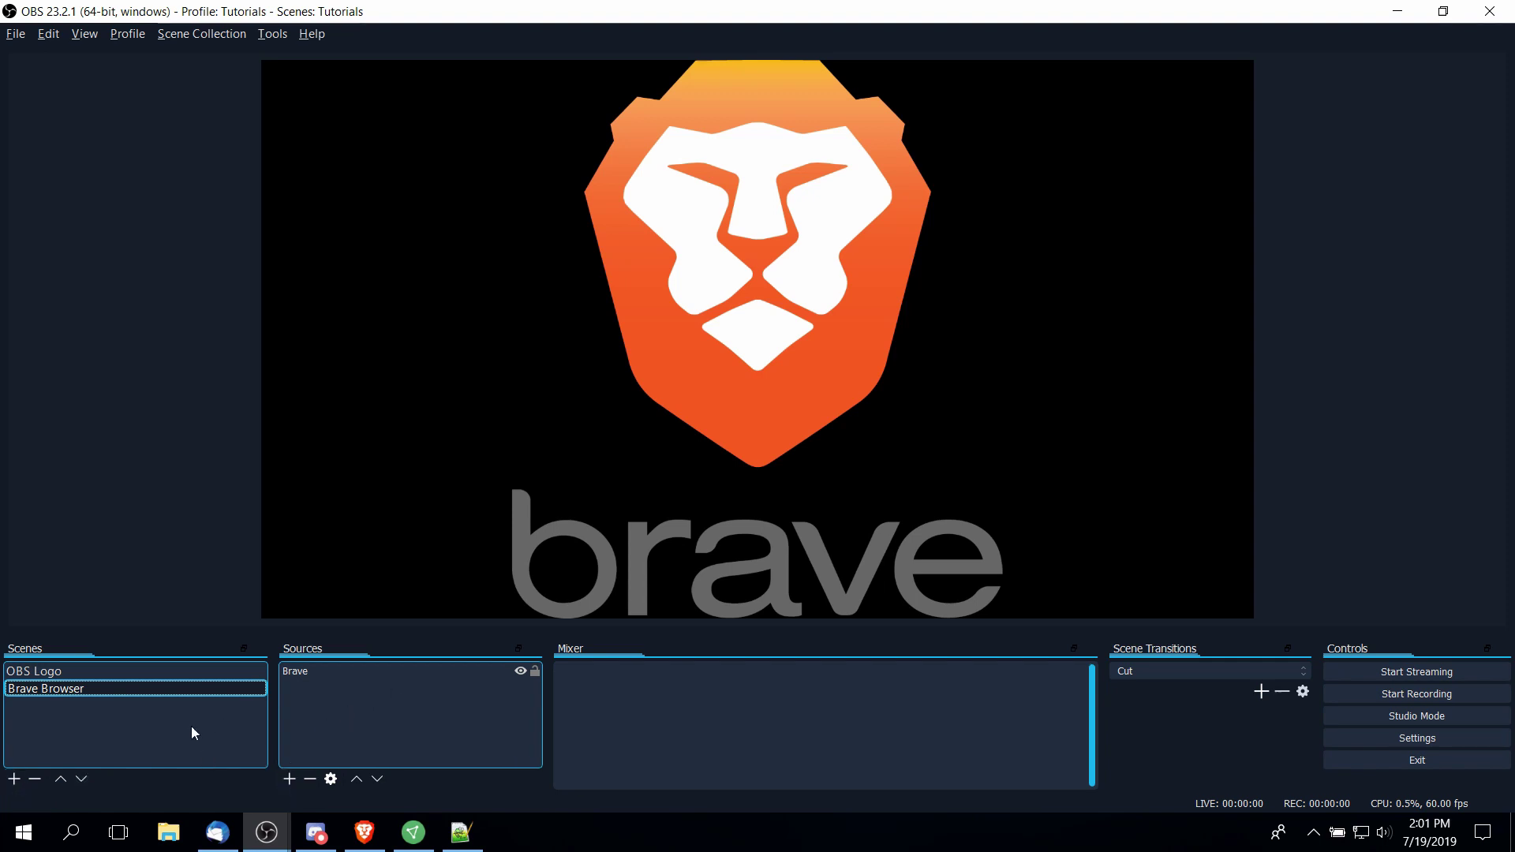
# Show the Add submenu of source types from the Sources list context menu.
pyautogui.rightClick(330, 705)
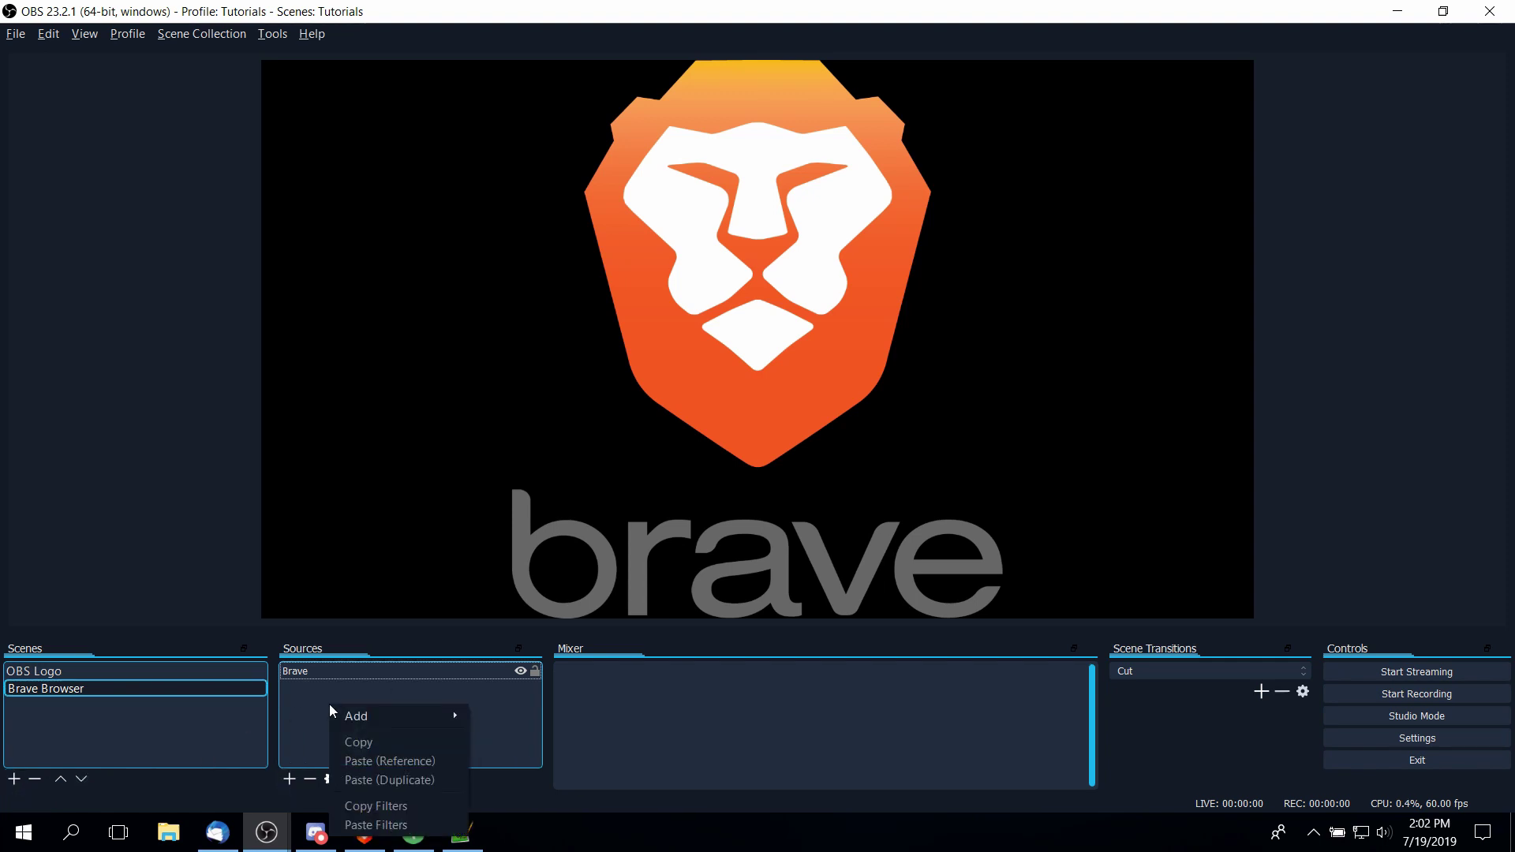
pyautogui.moveTo(346, 719)
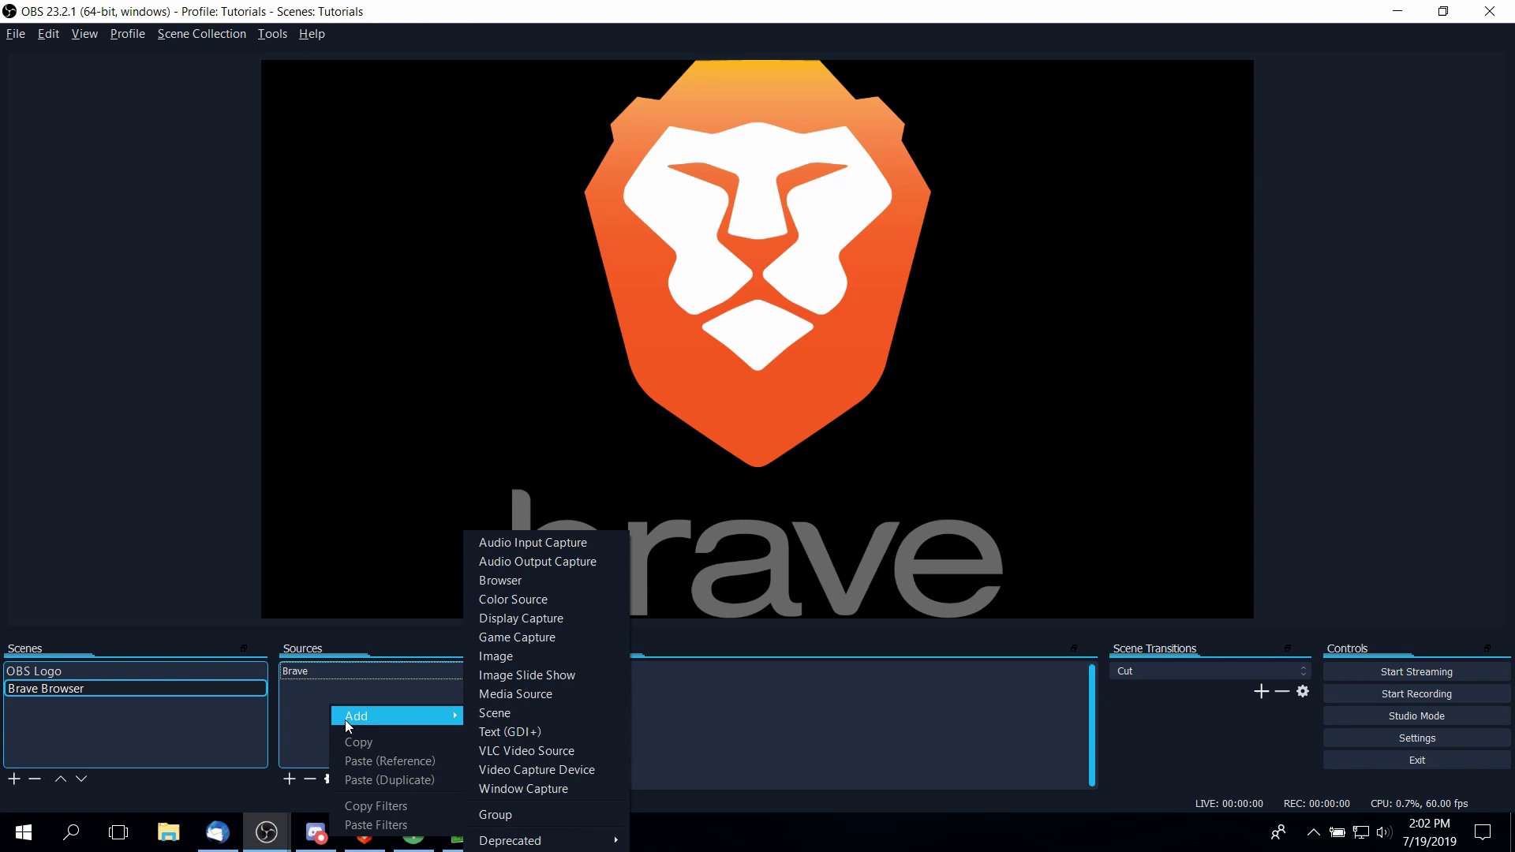
pyautogui.rightClick(337, 703)
pyautogui.moveTo(355, 705)
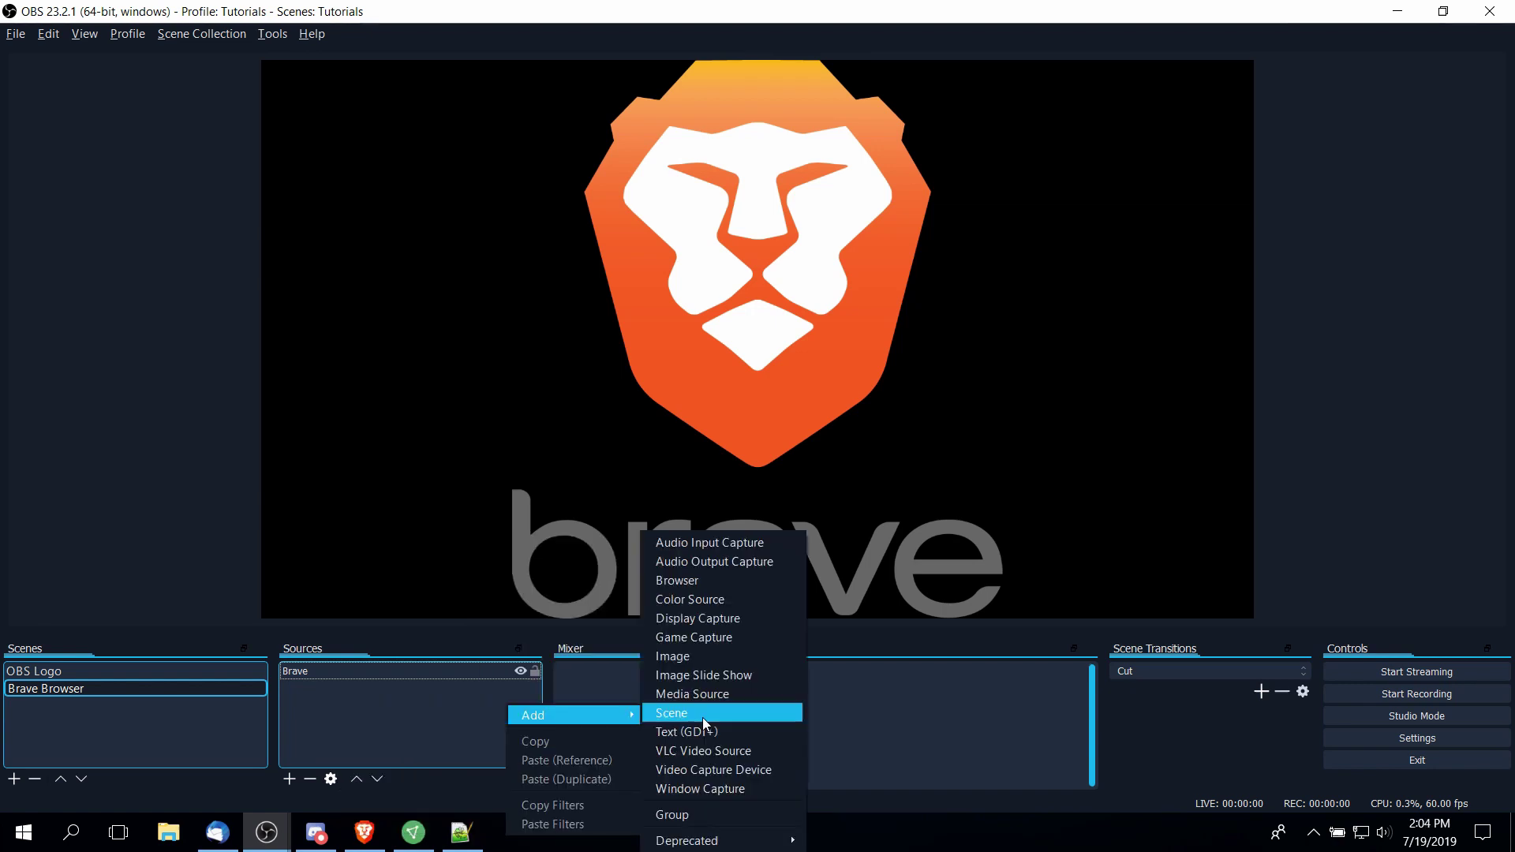
# Dismiss the source menu and go to the Audio page of File > Settings.
pyautogui.click(884, 731)
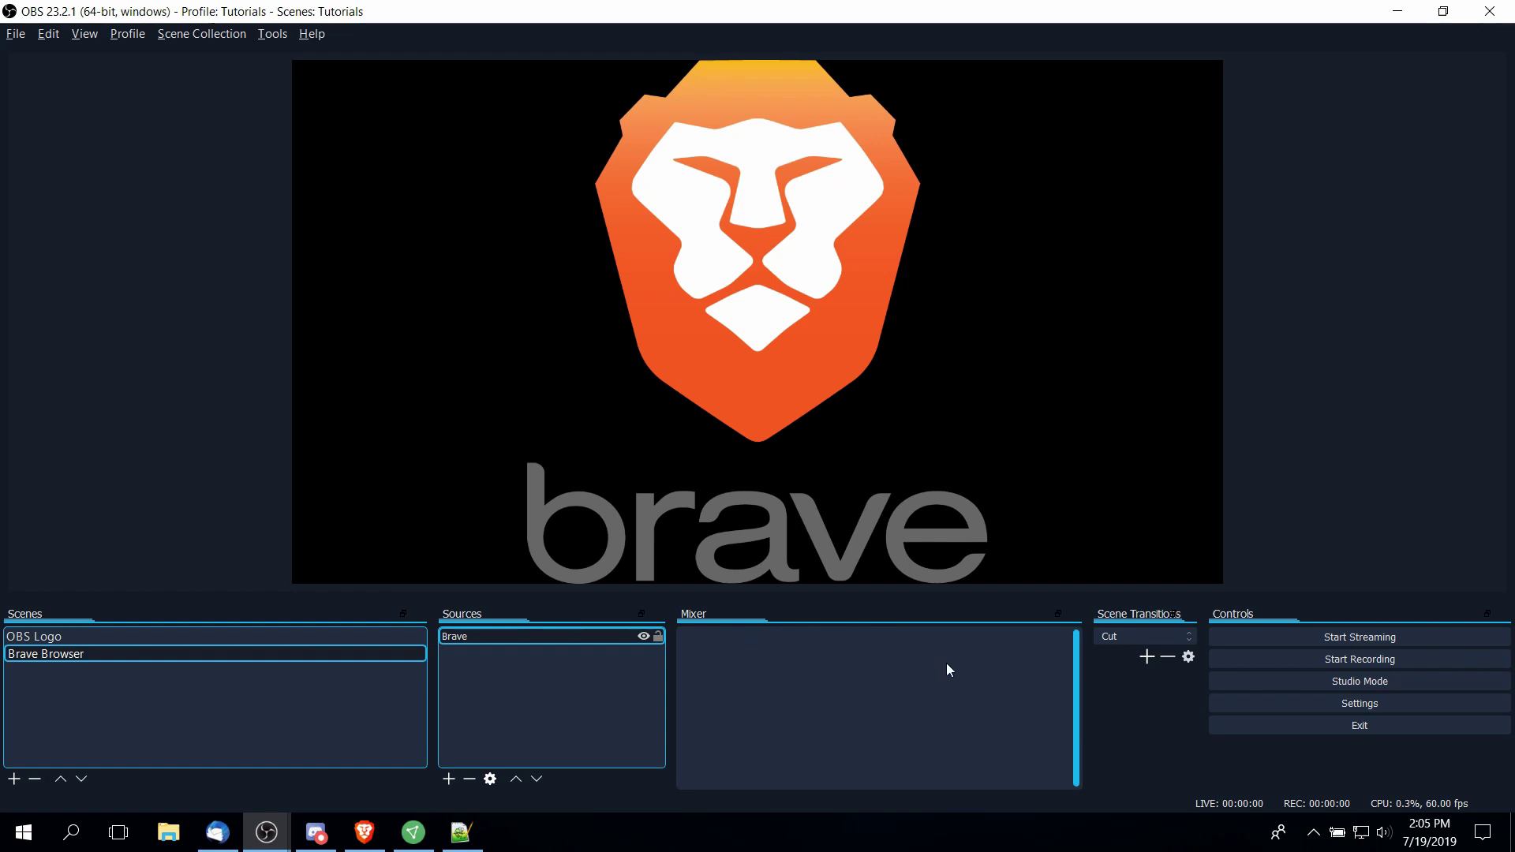
pyautogui.click(15, 33)
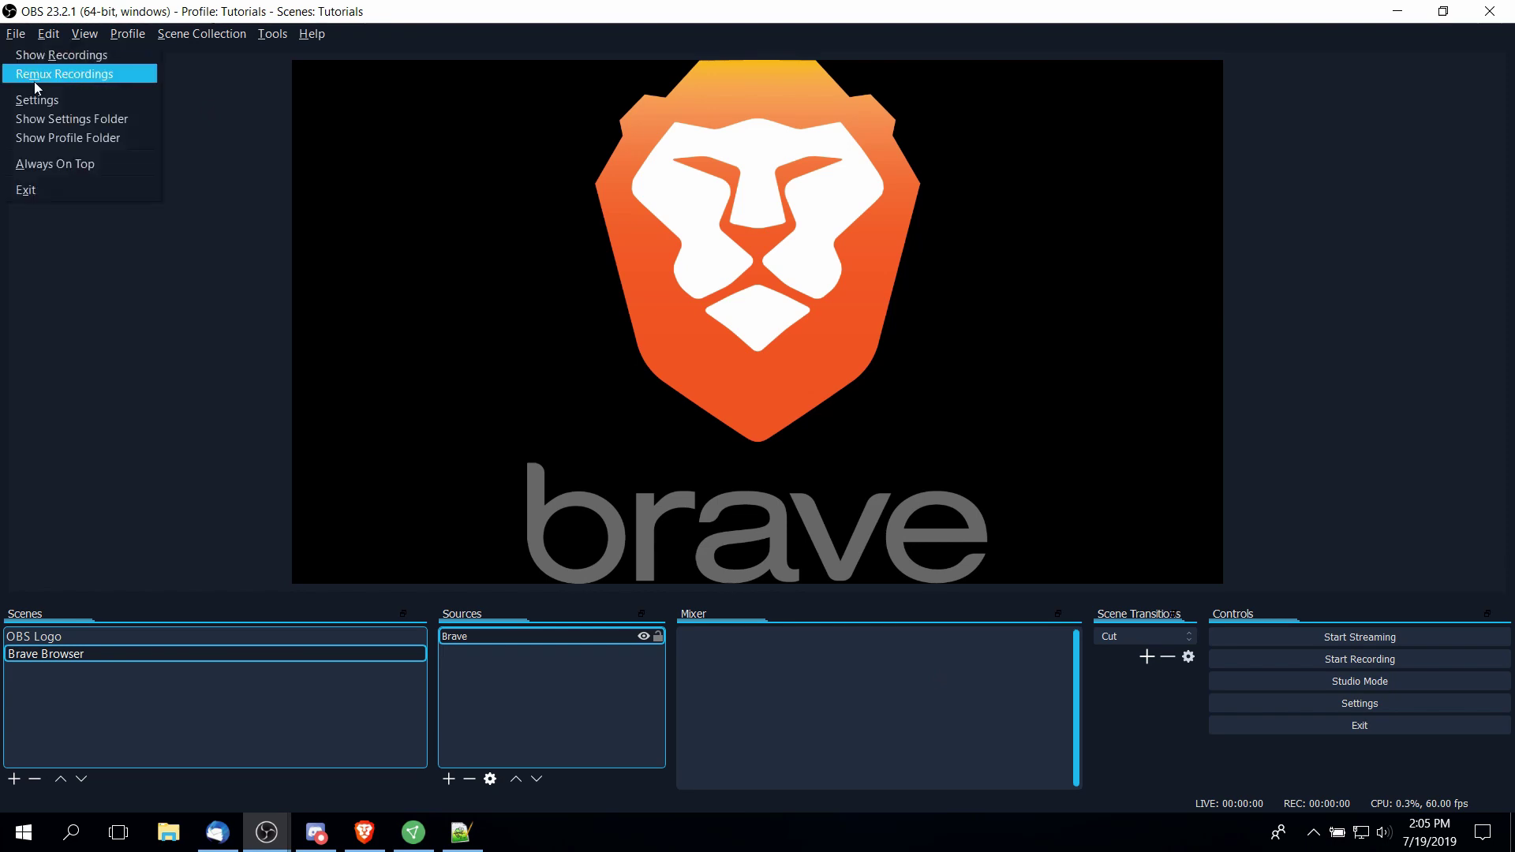
pyautogui.click(39, 101)
pyautogui.click(430, 233)
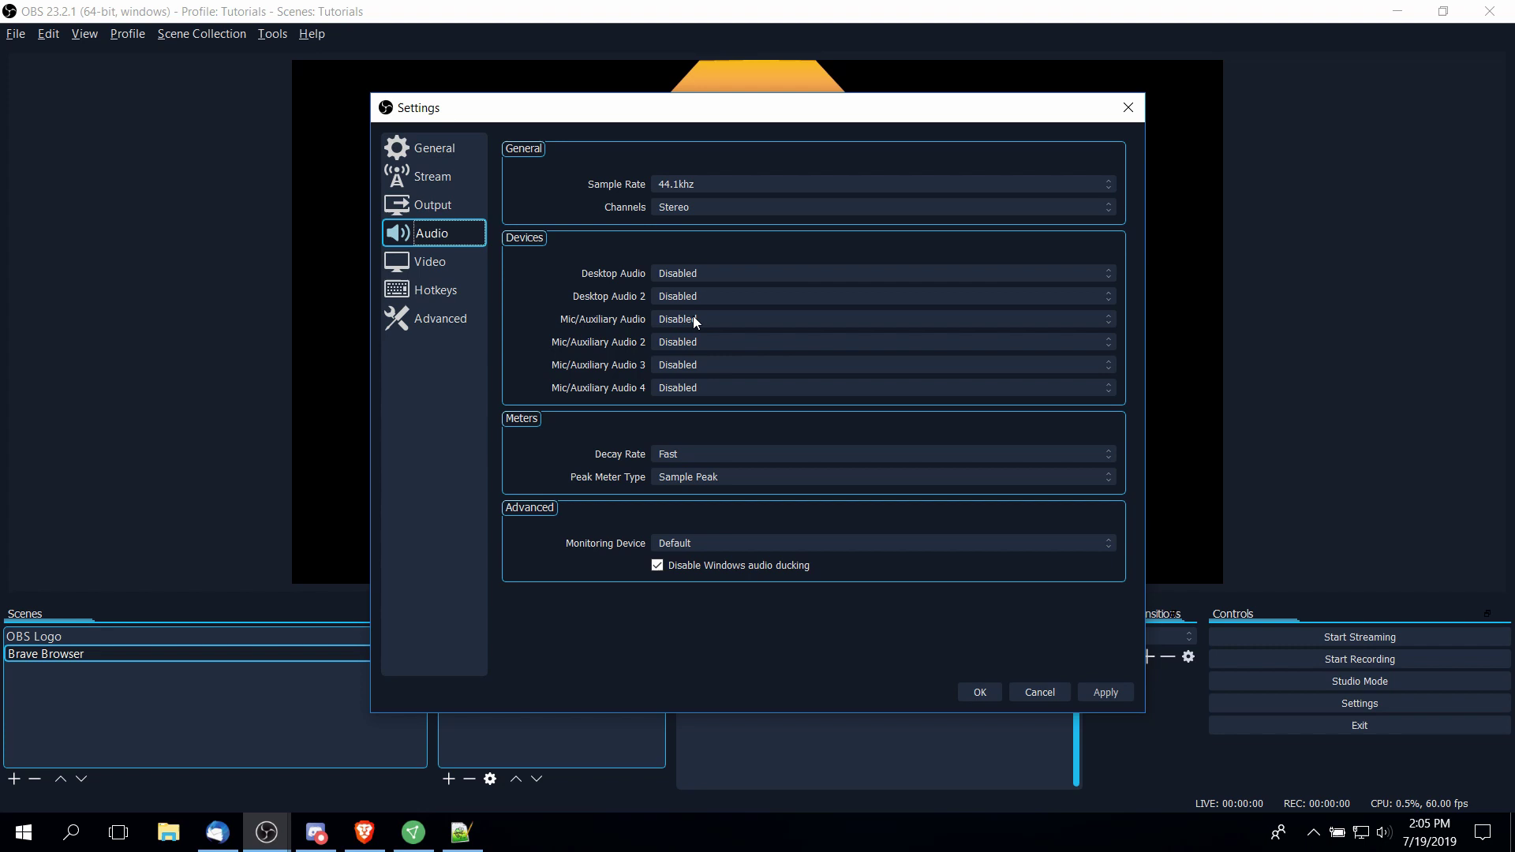
# Set Desktop Audio to Default and Mic/Auxiliary to Microphone (USB Audio Device), then apply and confirm.
pyautogui.click(722, 271)
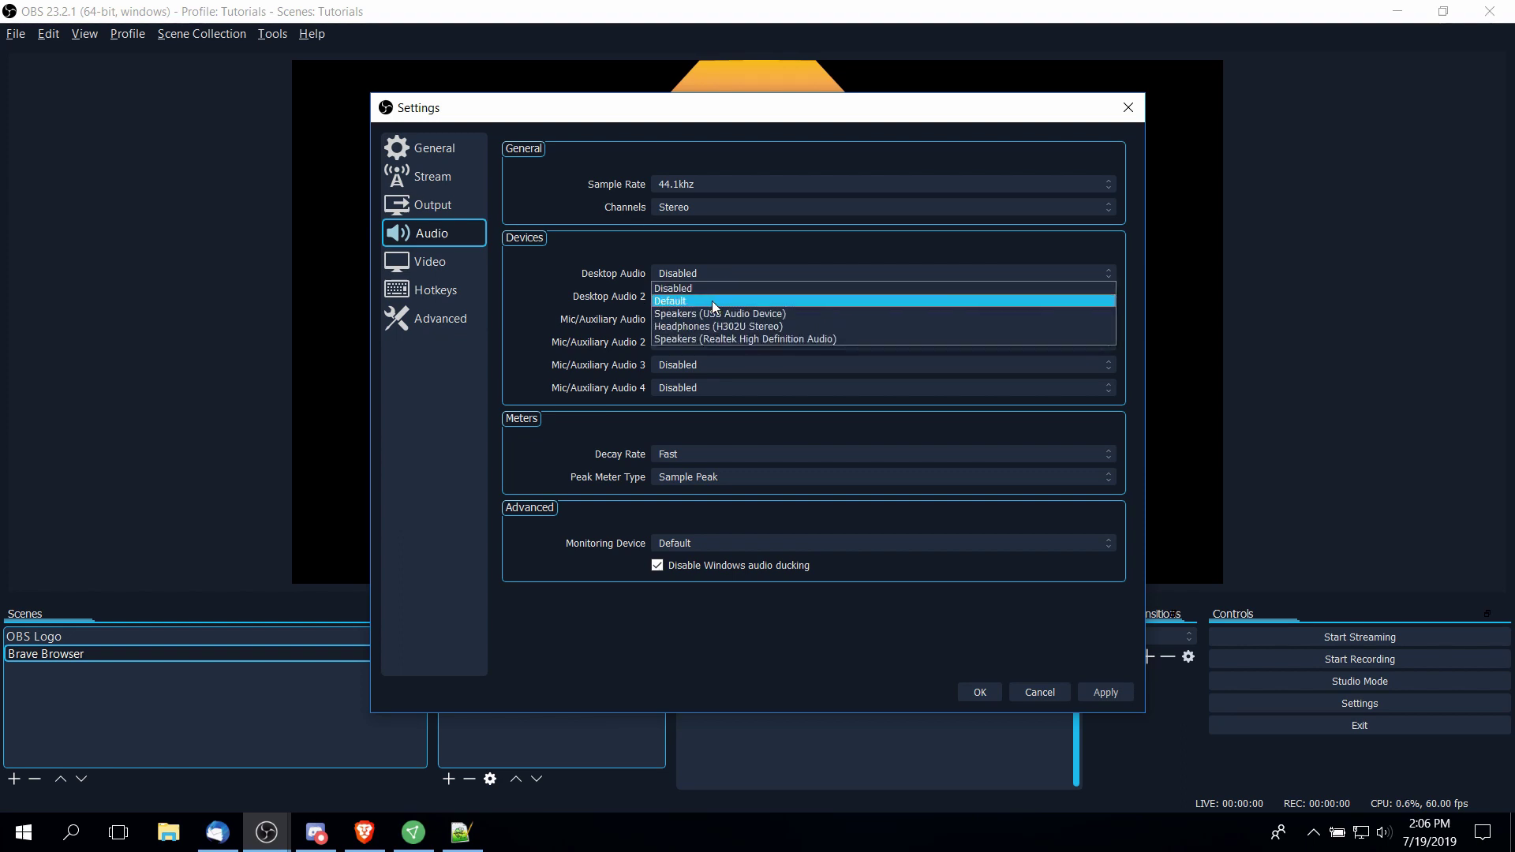
pyautogui.click(702, 277)
pyautogui.click(703, 277)
pyautogui.click(715, 299)
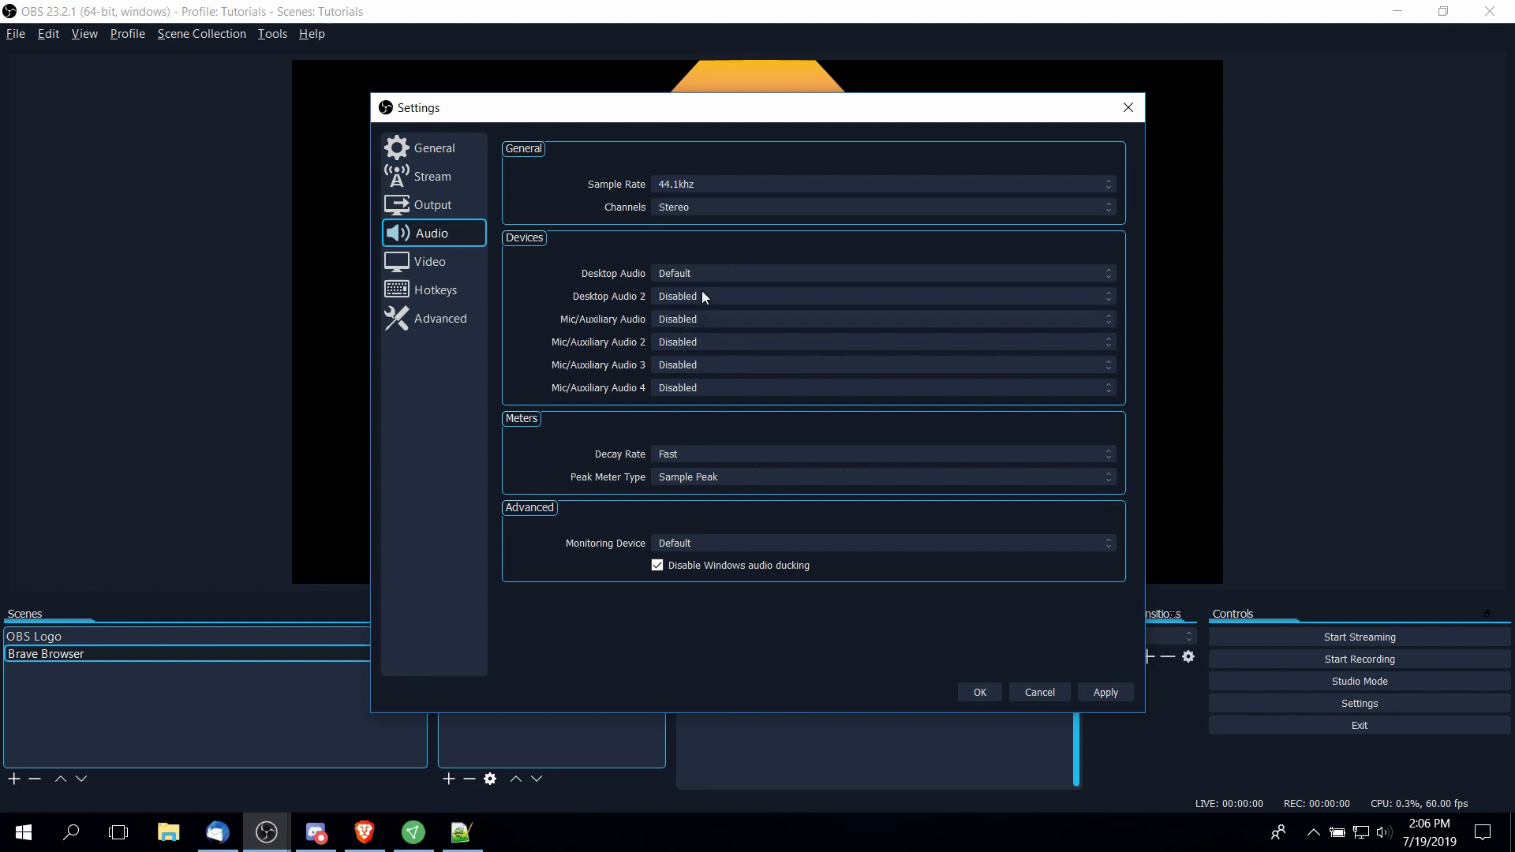
pyautogui.click(694, 319)
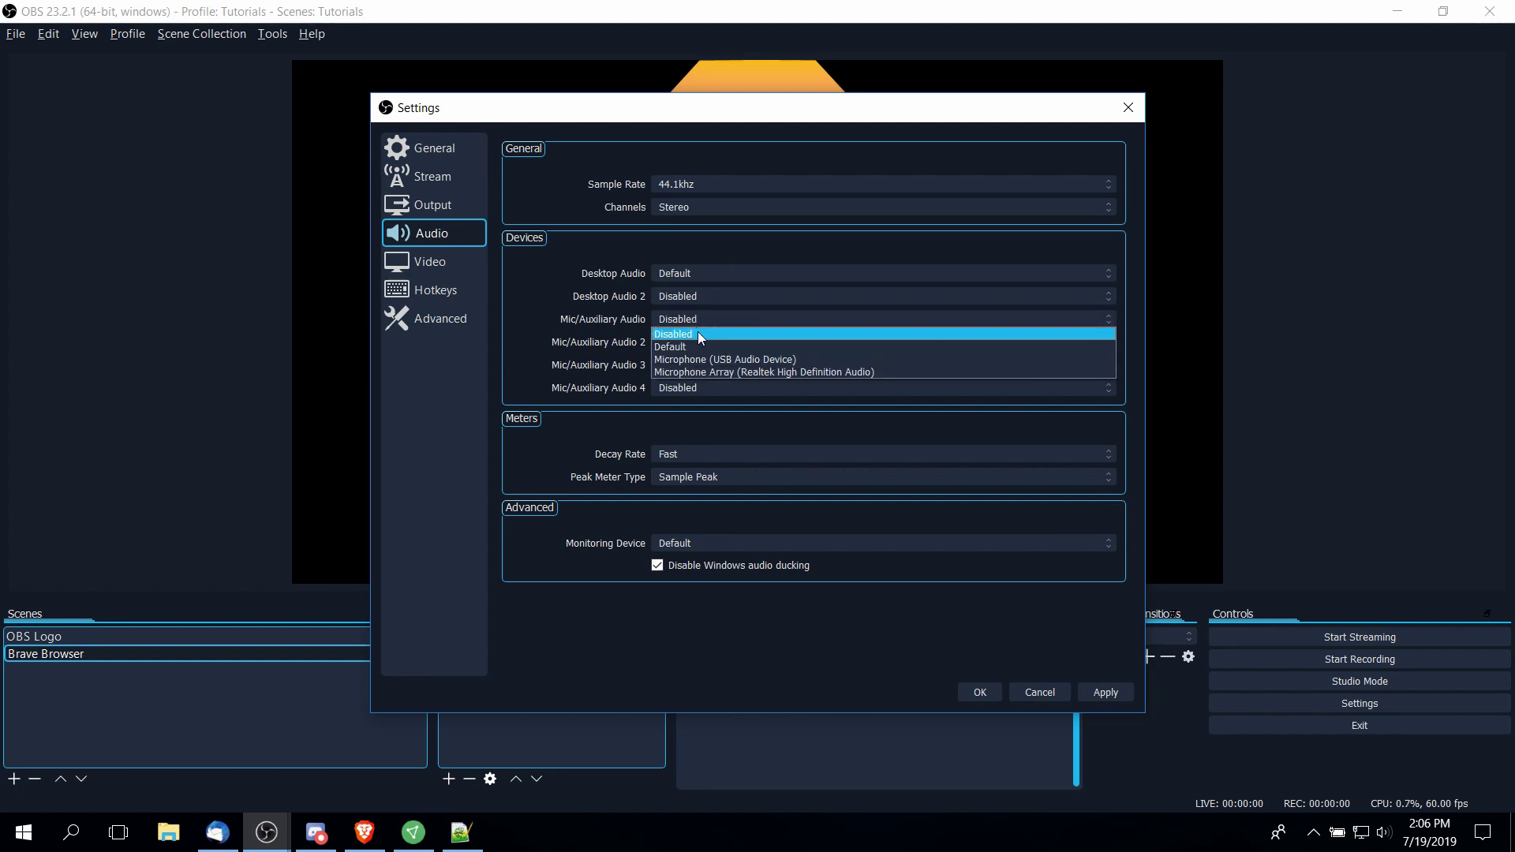
pyautogui.click(831, 358)
pyautogui.click(1106, 692)
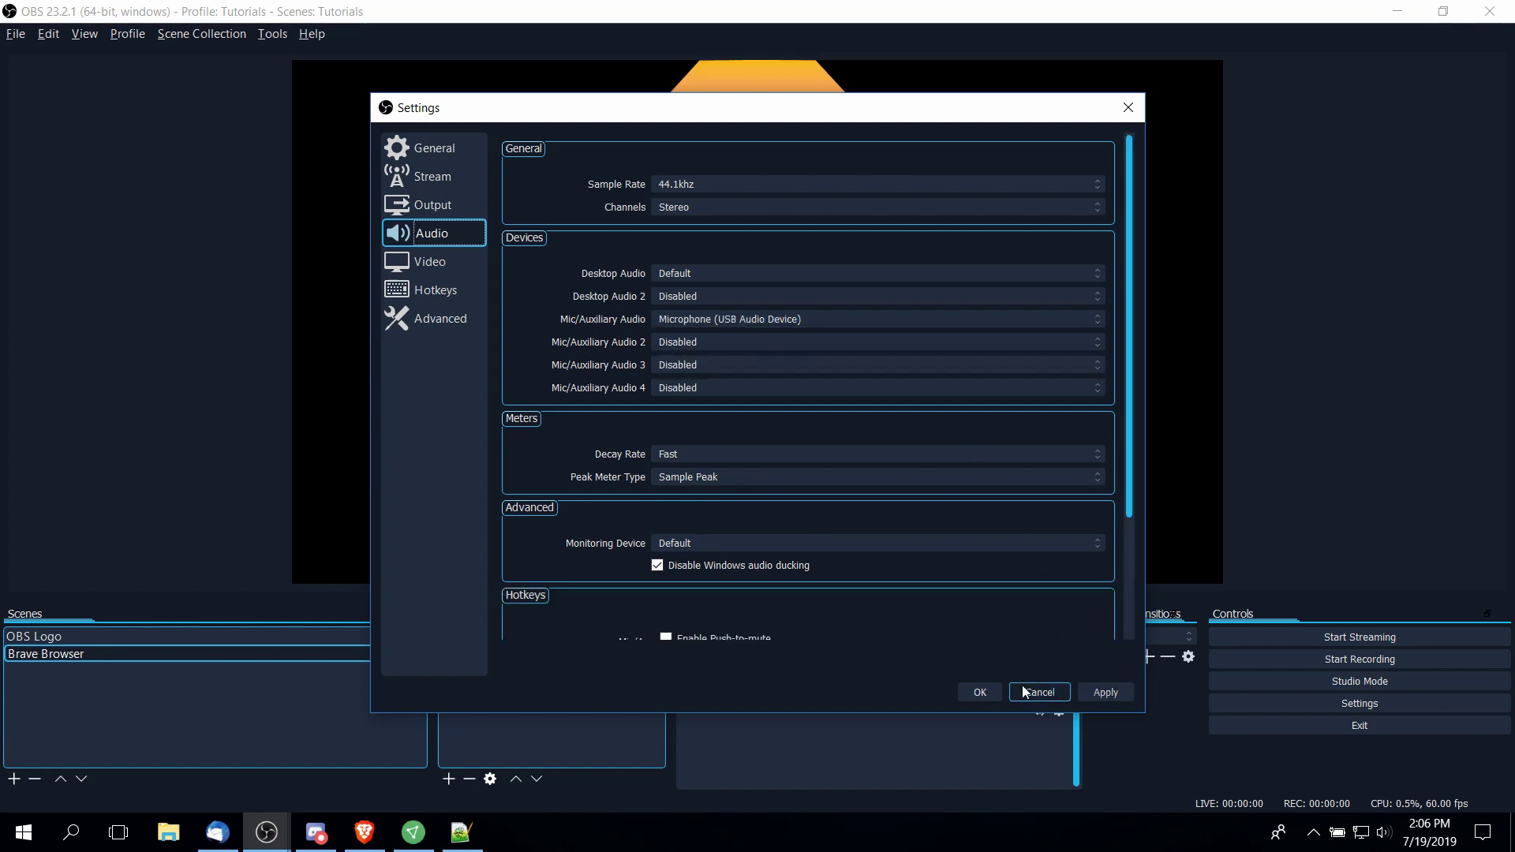
pyautogui.click(977, 693)
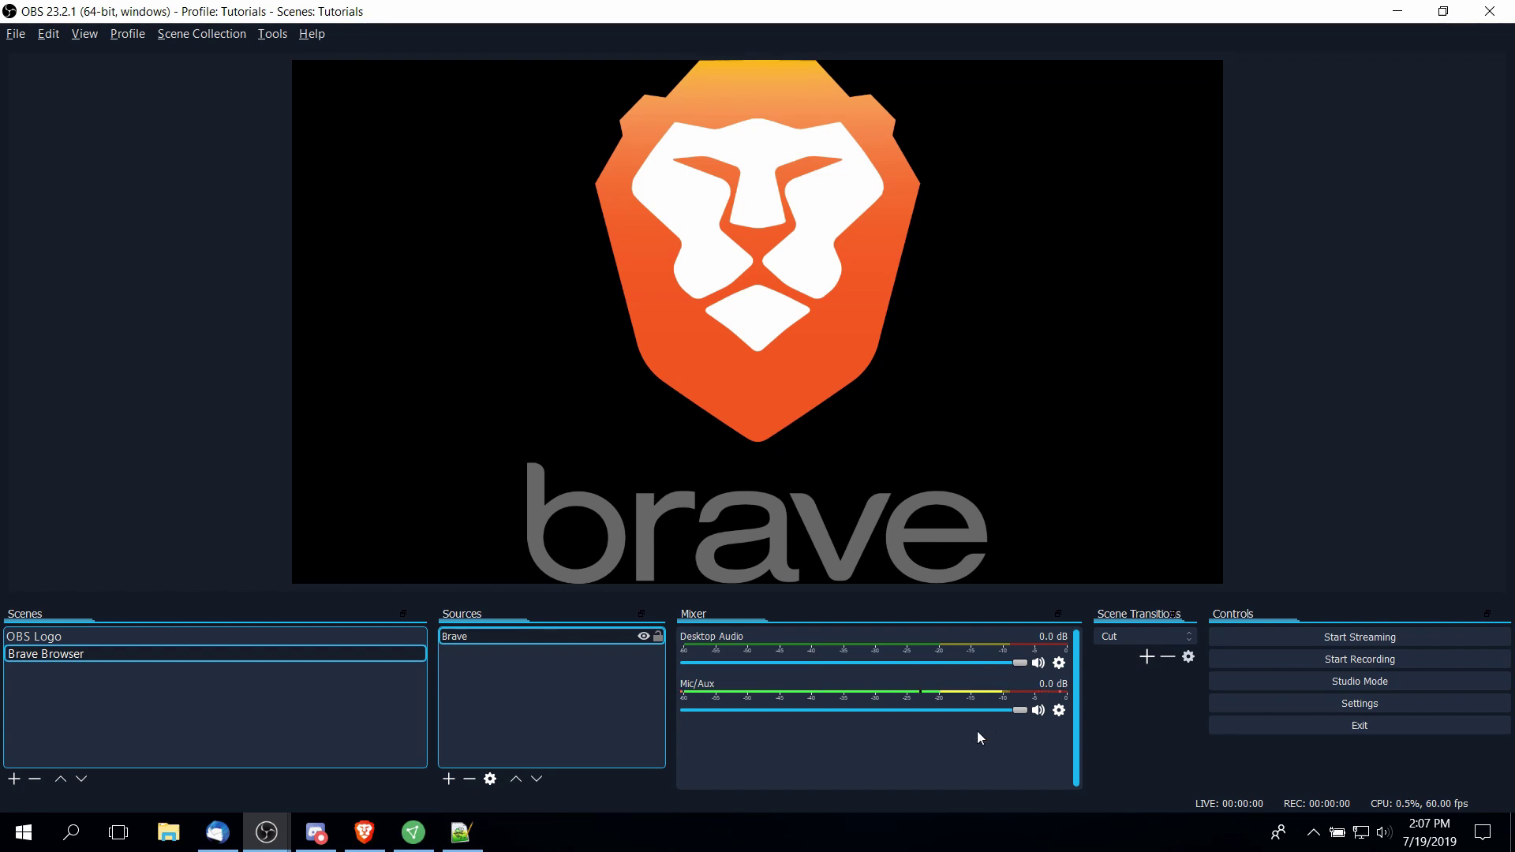
# Drag the Mixer/Scene Transitions divider left to widen the Scene Transitions dock.
pyautogui.moveTo(1087, 720); pyautogui.dragTo(928, 720)
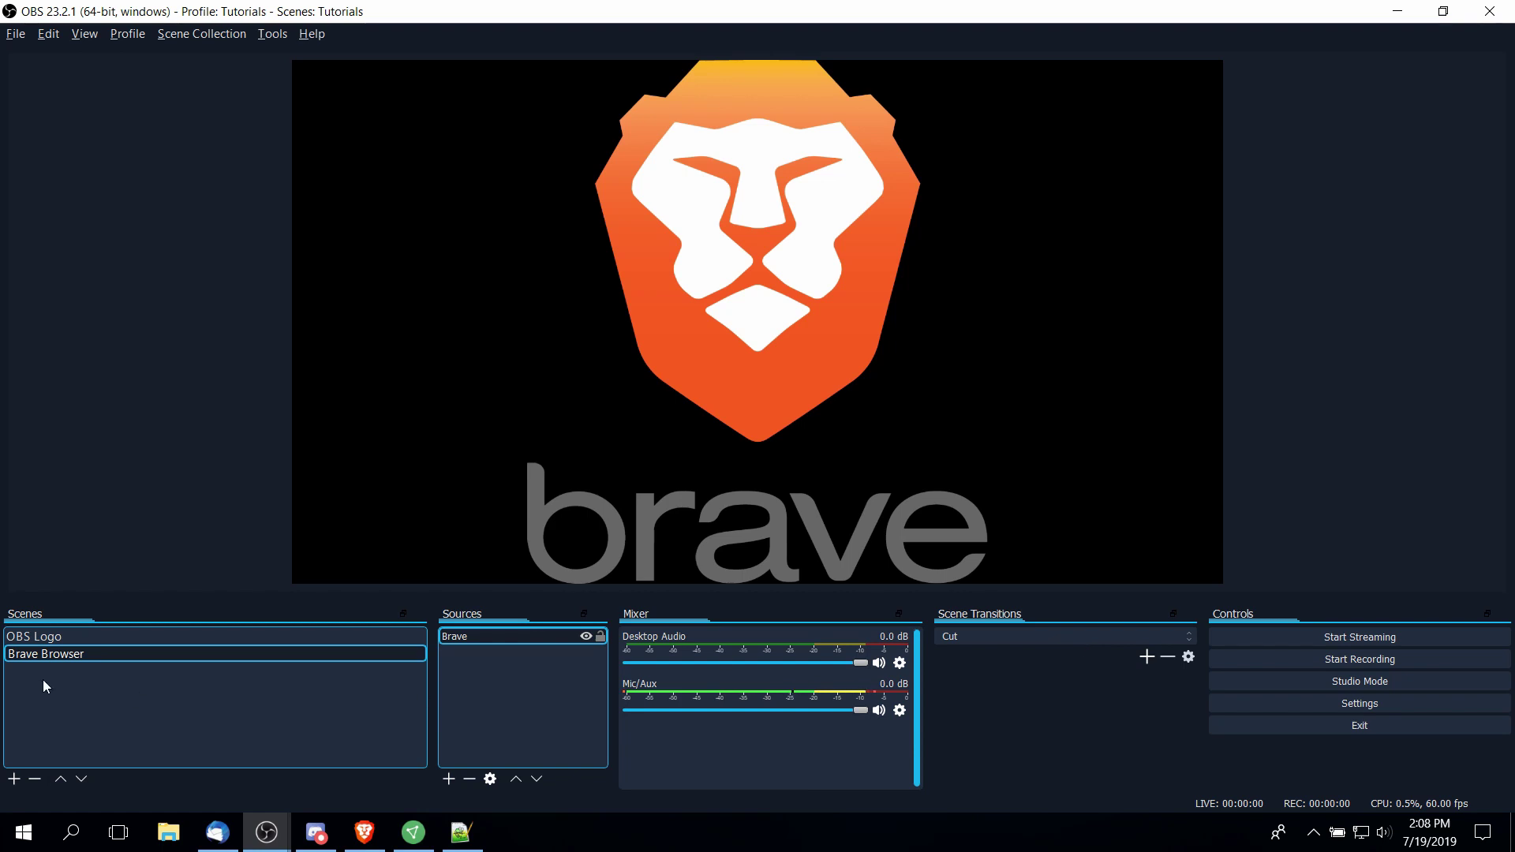
# Alternate between the OBS Logo and Brave Browser scenes, ending on OBS Logo.
pyautogui.click(55, 638)
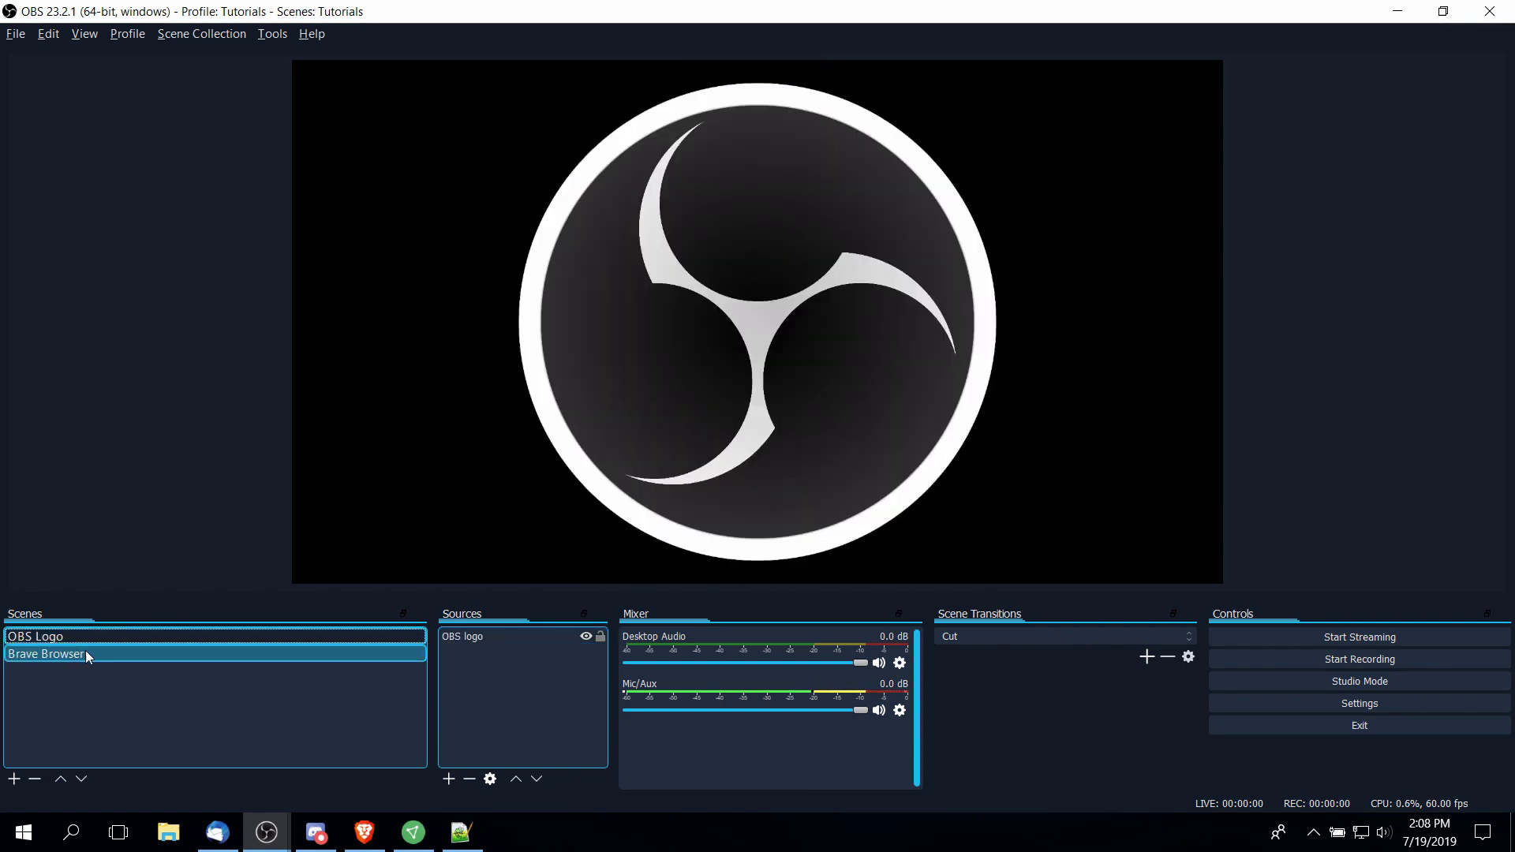
pyautogui.click(92, 649)
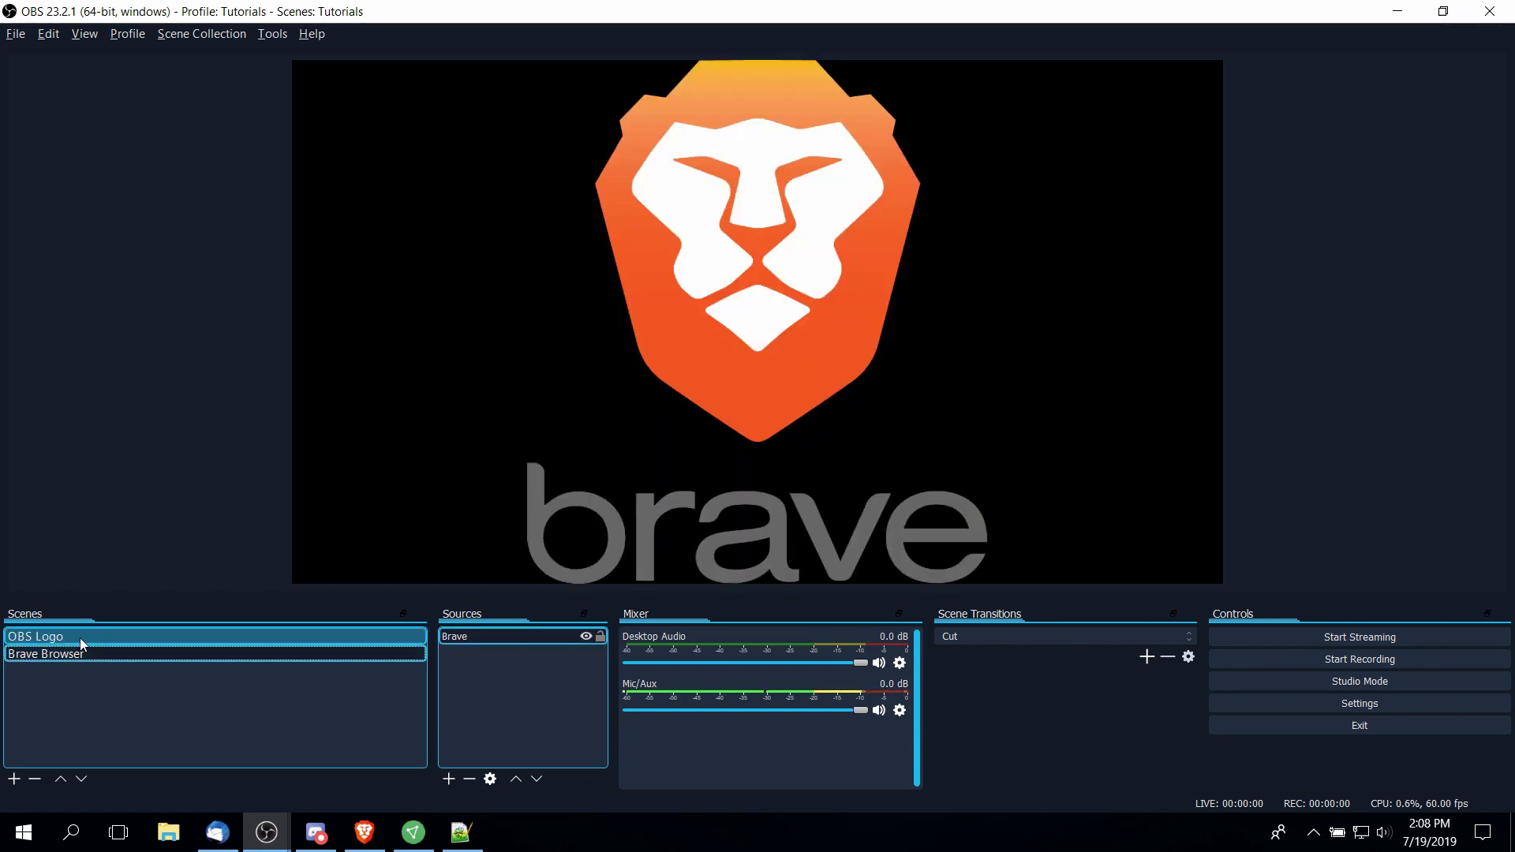
pyautogui.click(79, 638)
pyautogui.click(92, 652)
pyautogui.click(107, 635)
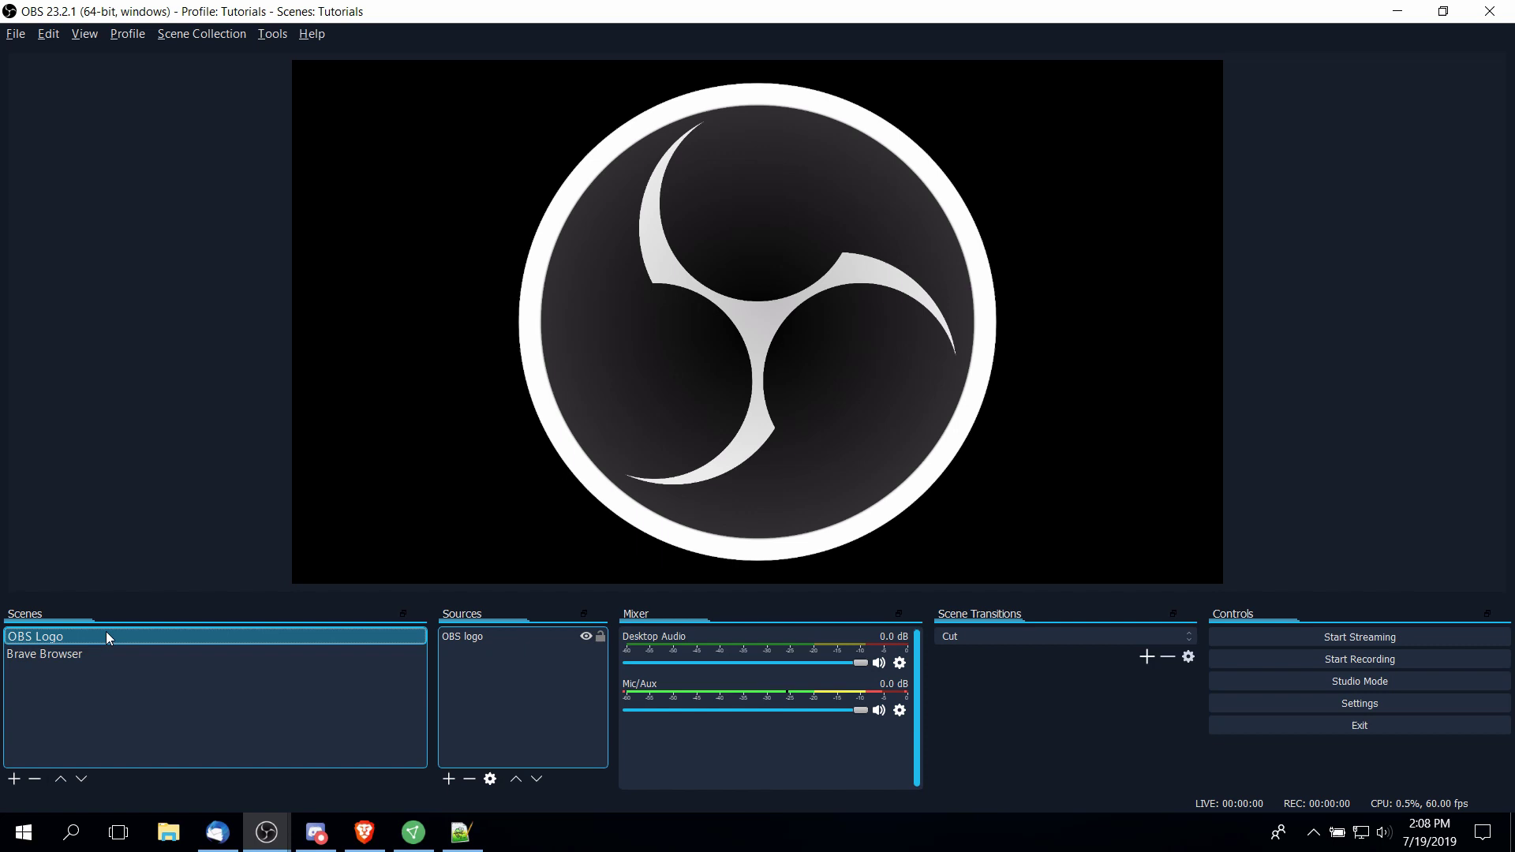
pyautogui.click(136, 651)
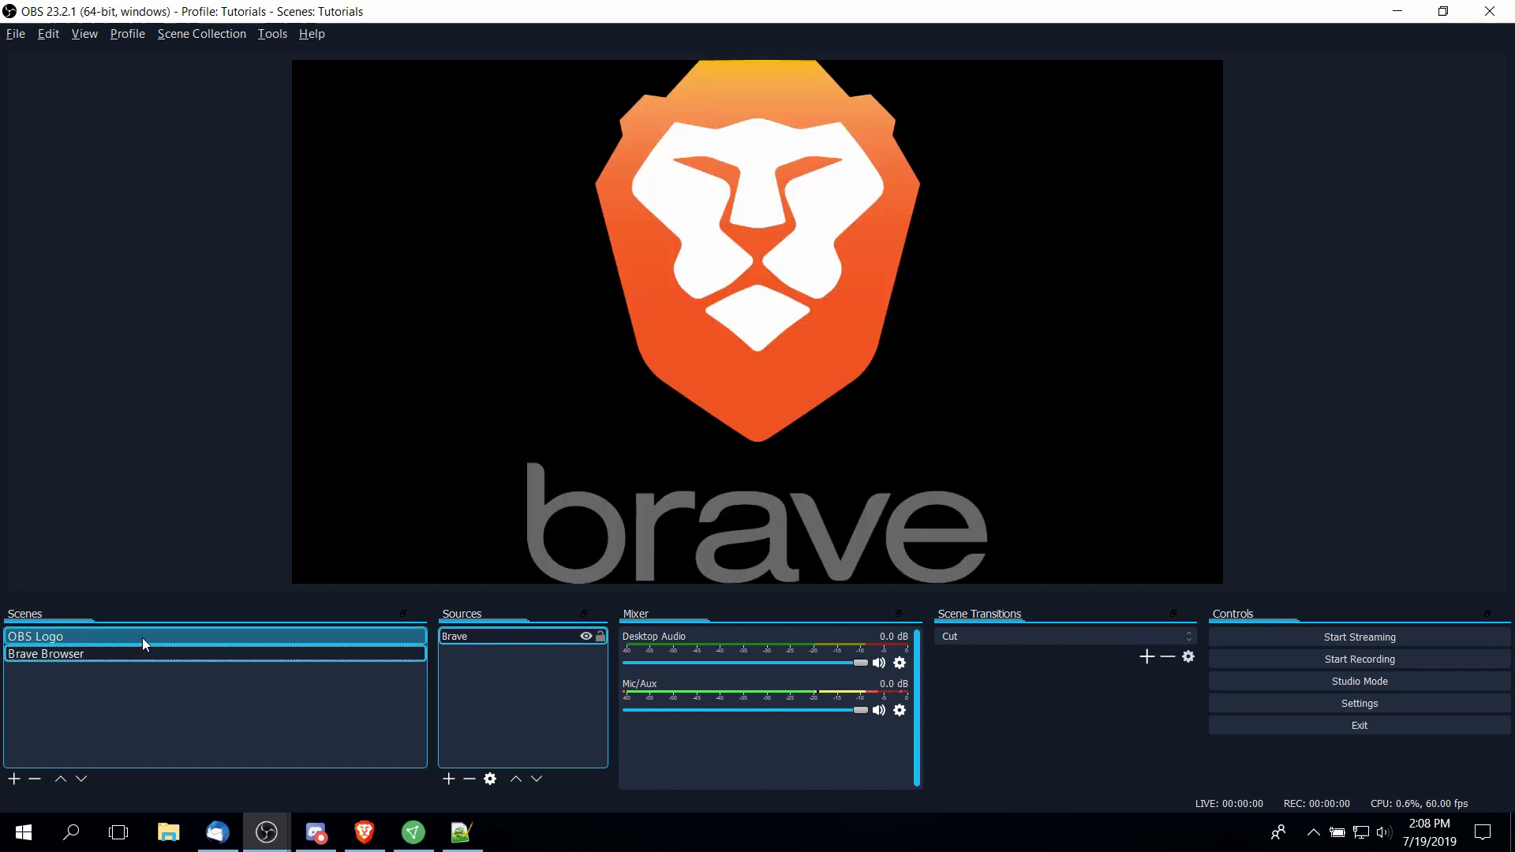
pyautogui.click(142, 638)
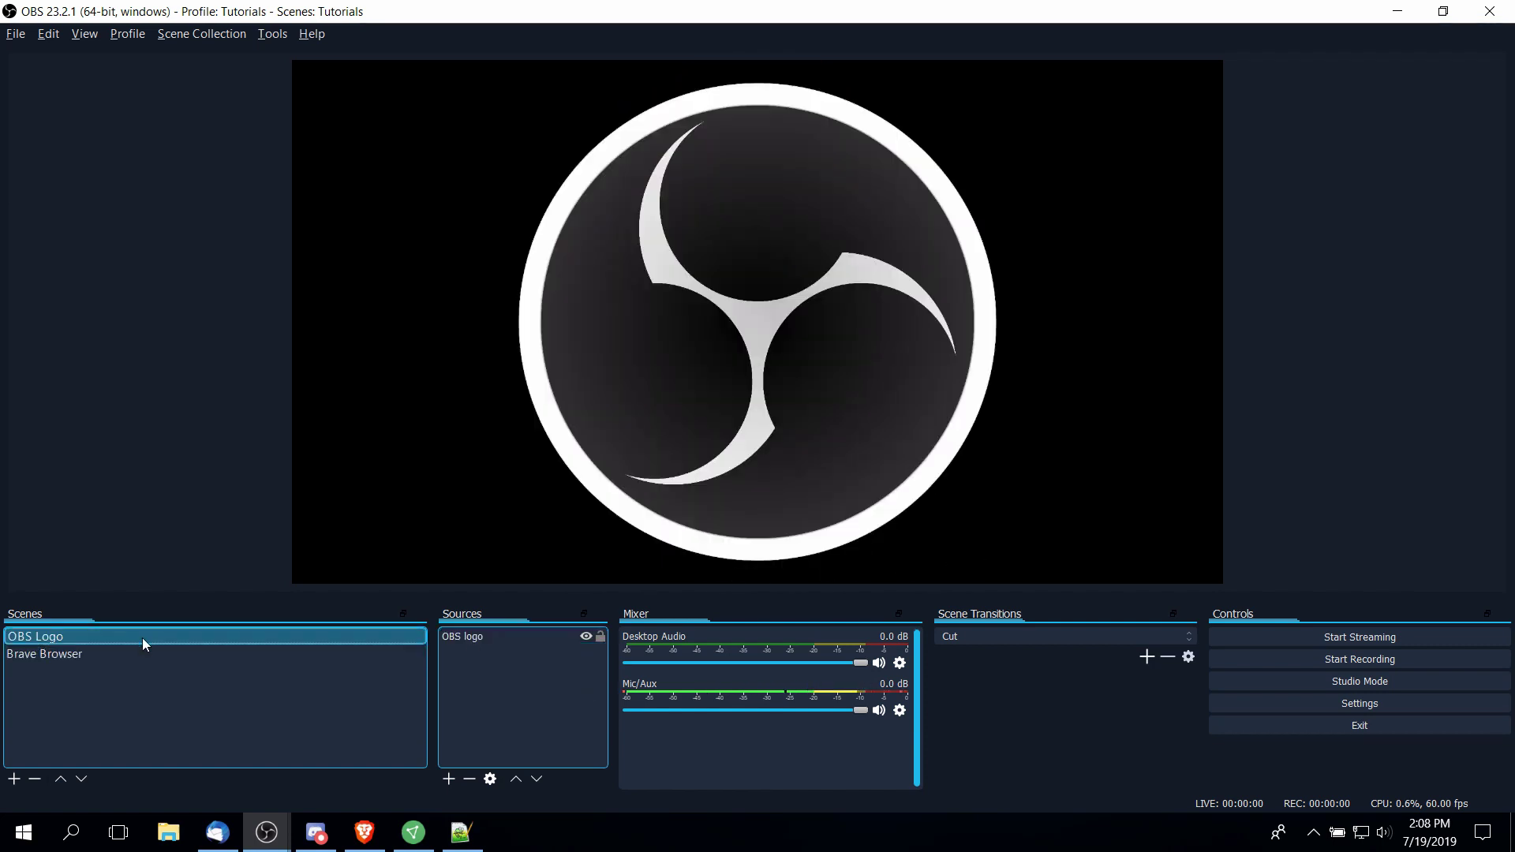
pyautogui.click(1016, 636)
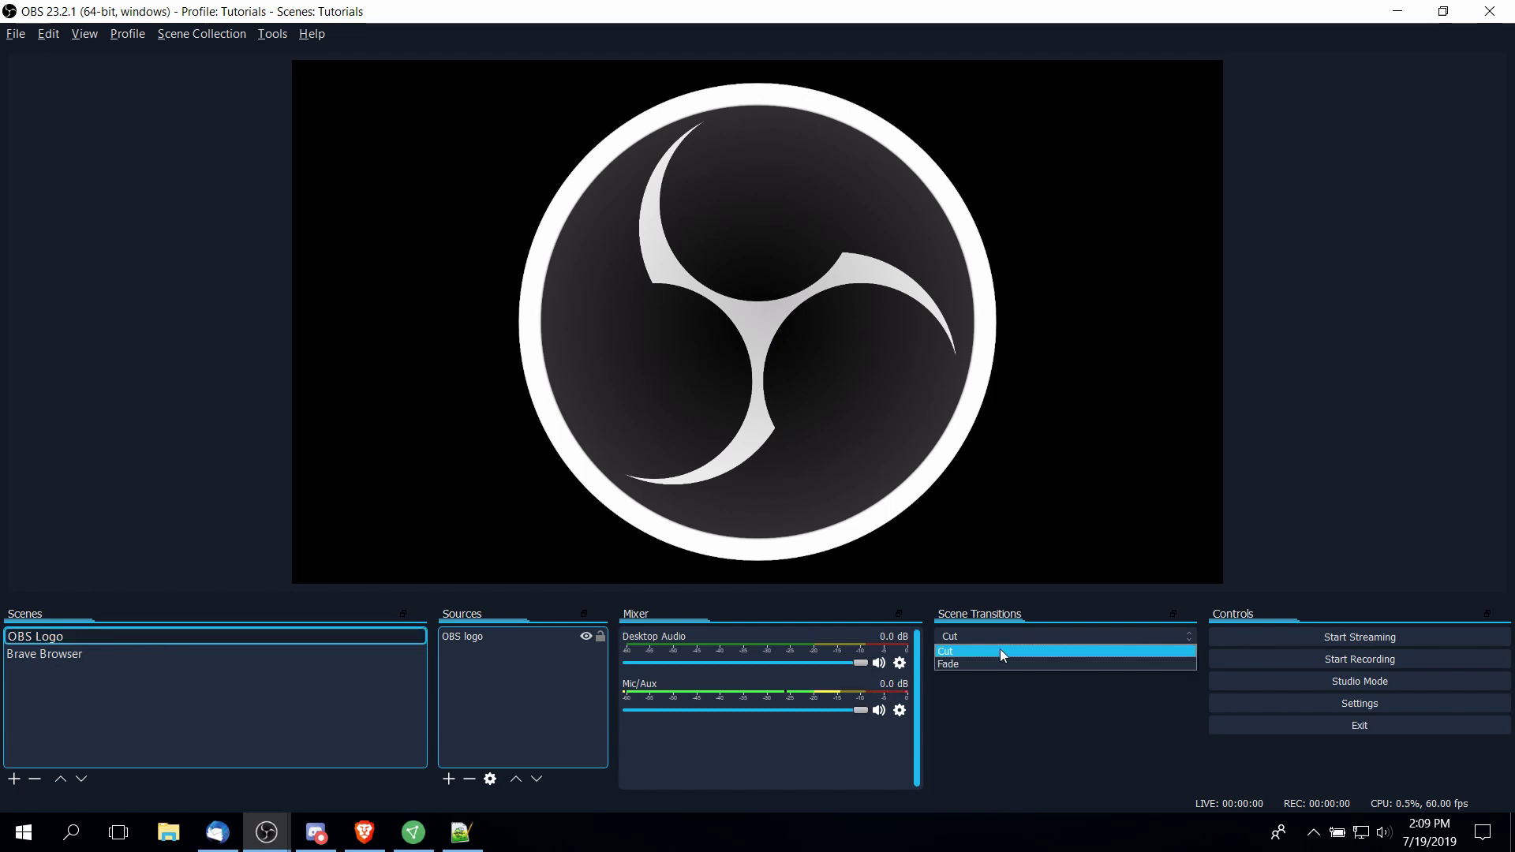
pyautogui.click(998, 657)
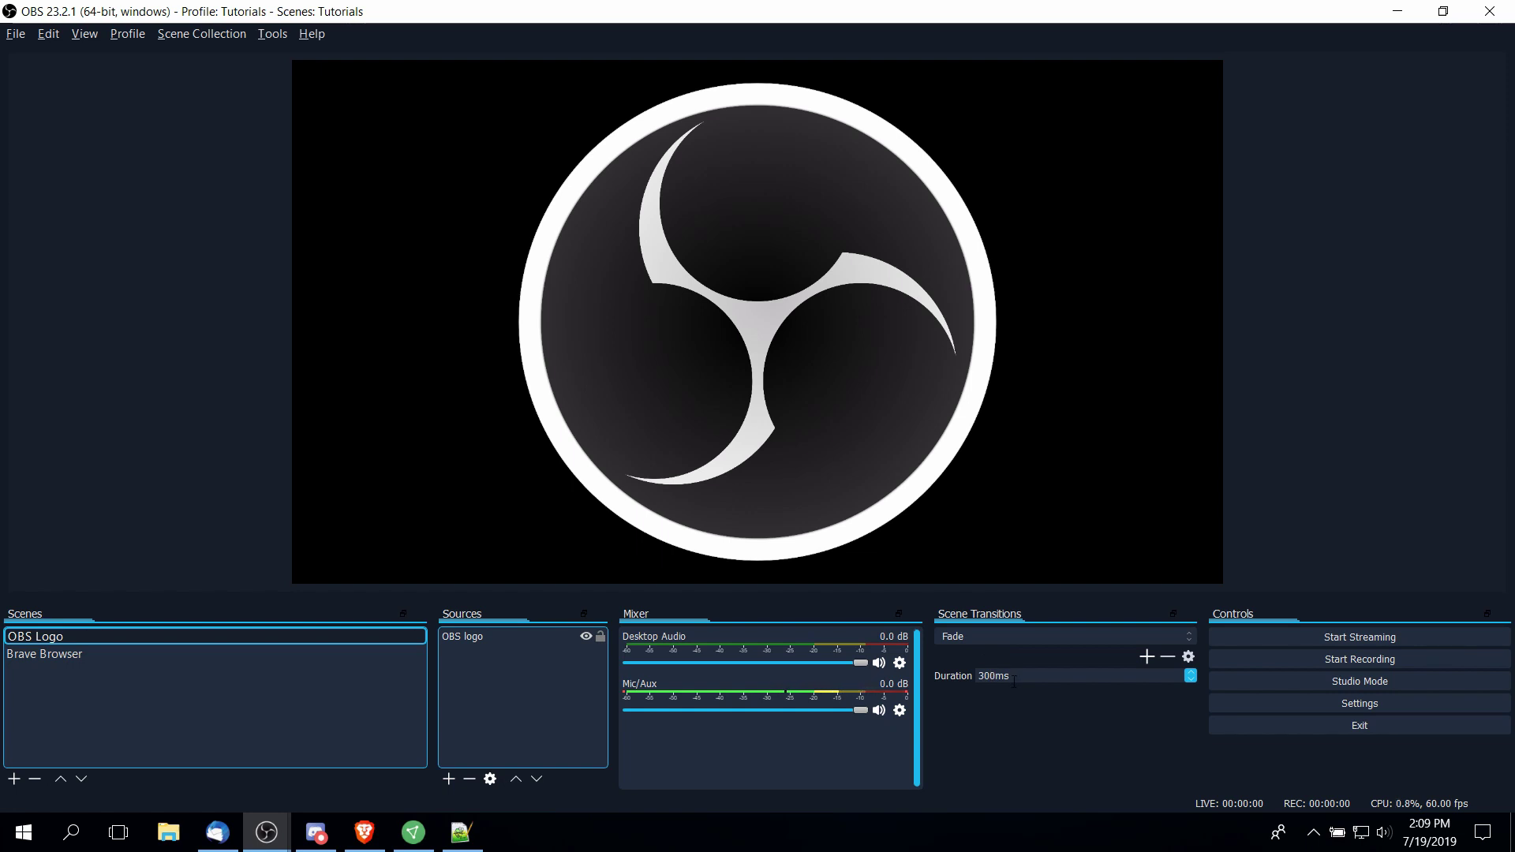
pyautogui.click(135, 654)
pyautogui.click(138, 641)
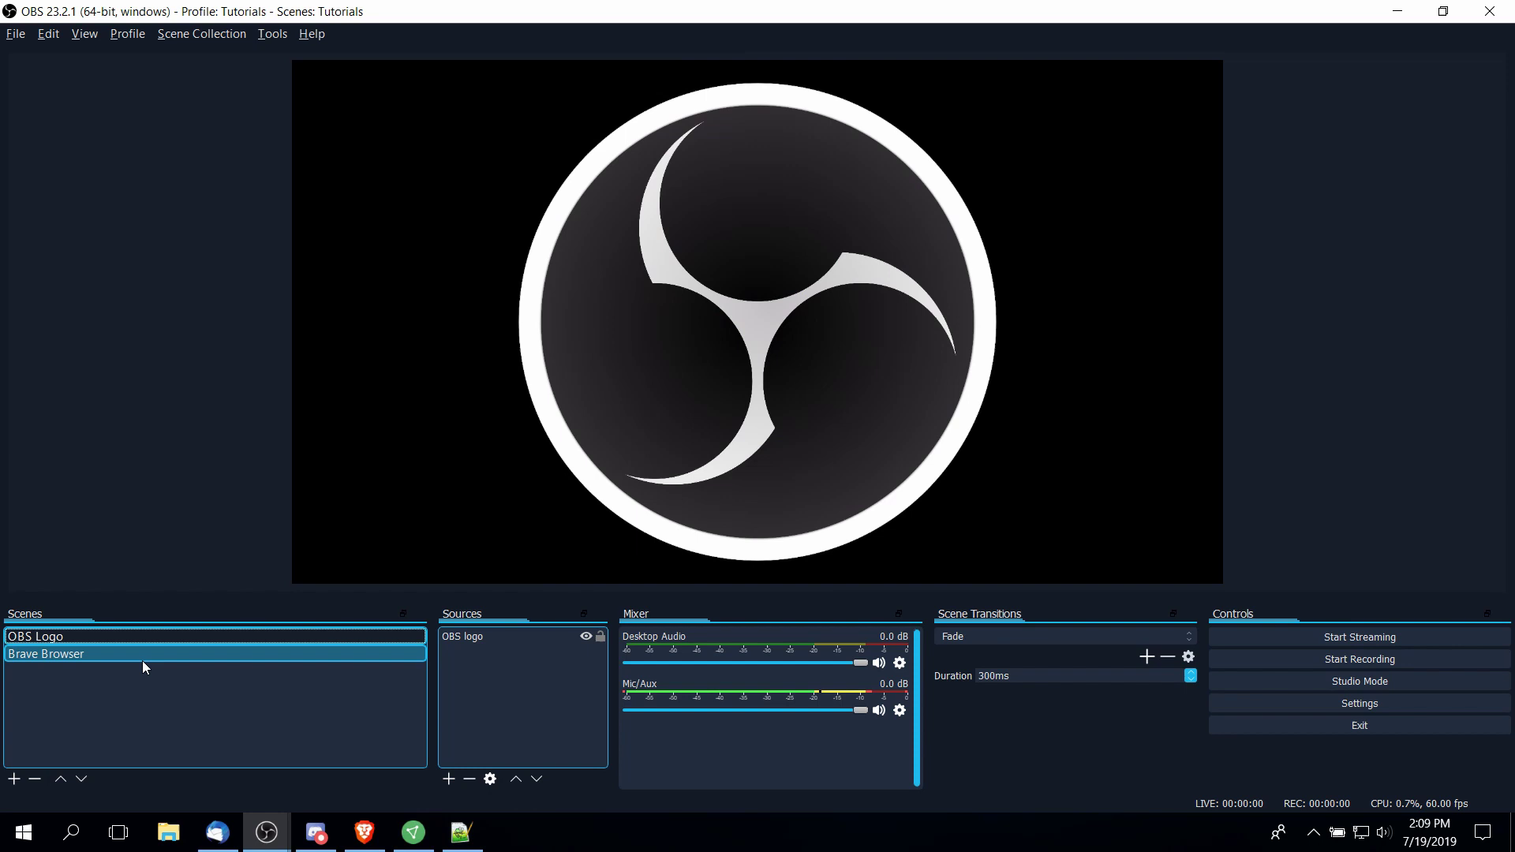
pyautogui.click(142, 660)
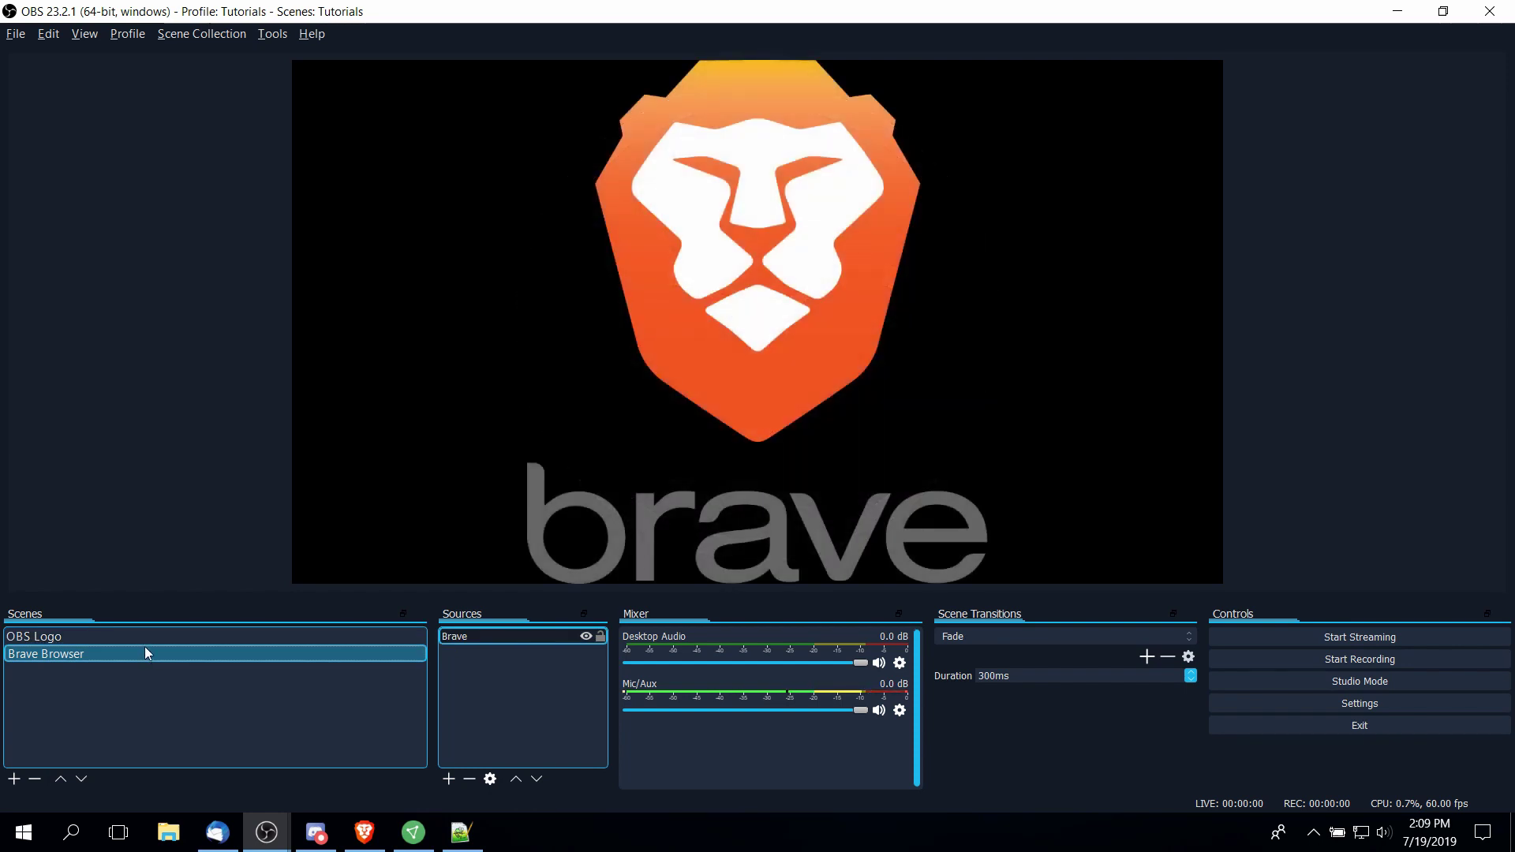
pyautogui.click(149, 642)
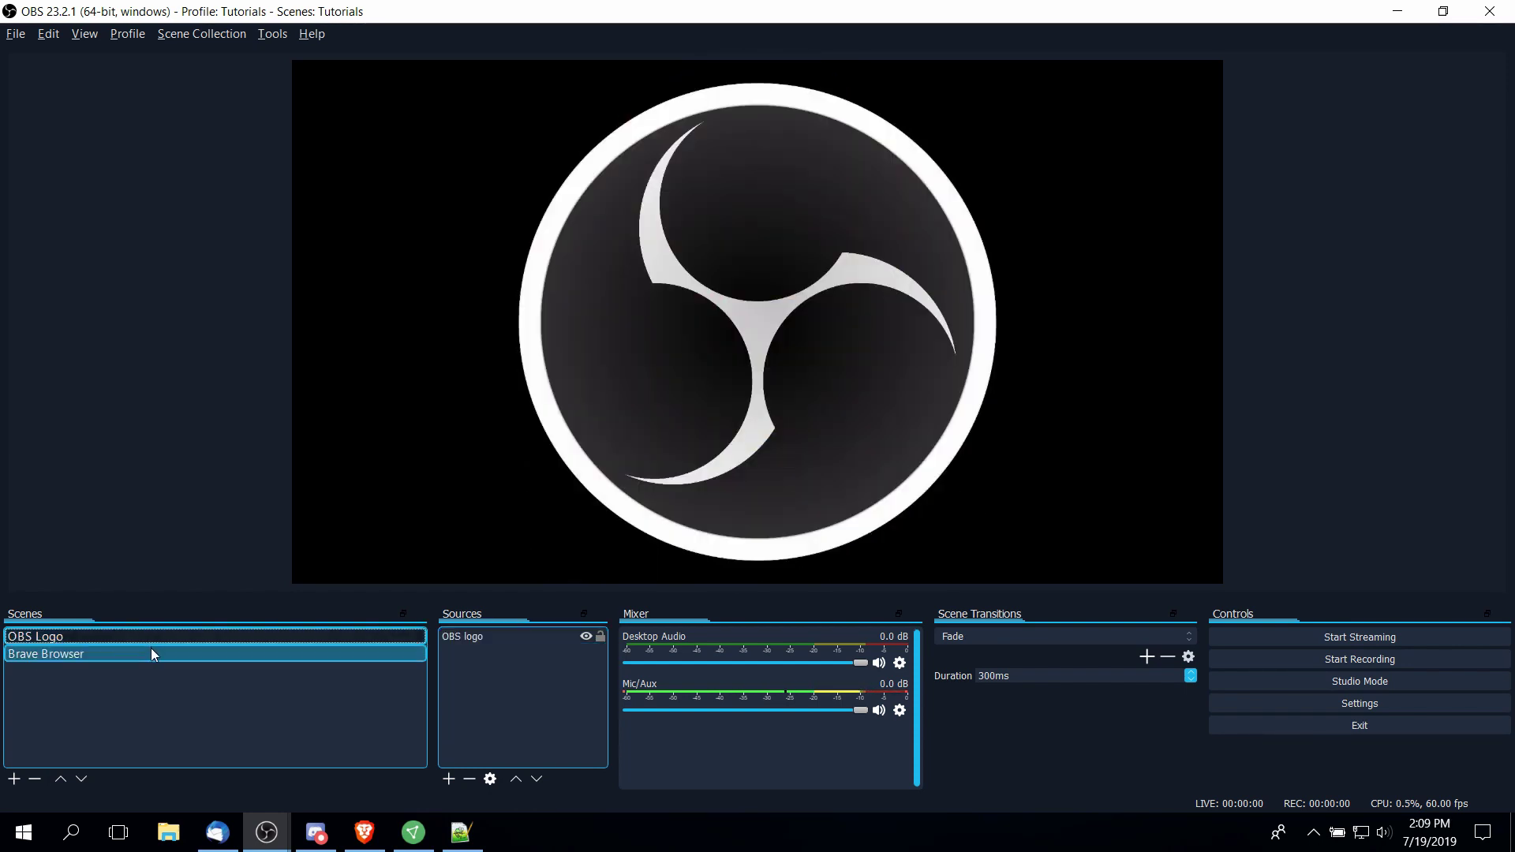
pyautogui.click(152, 654)
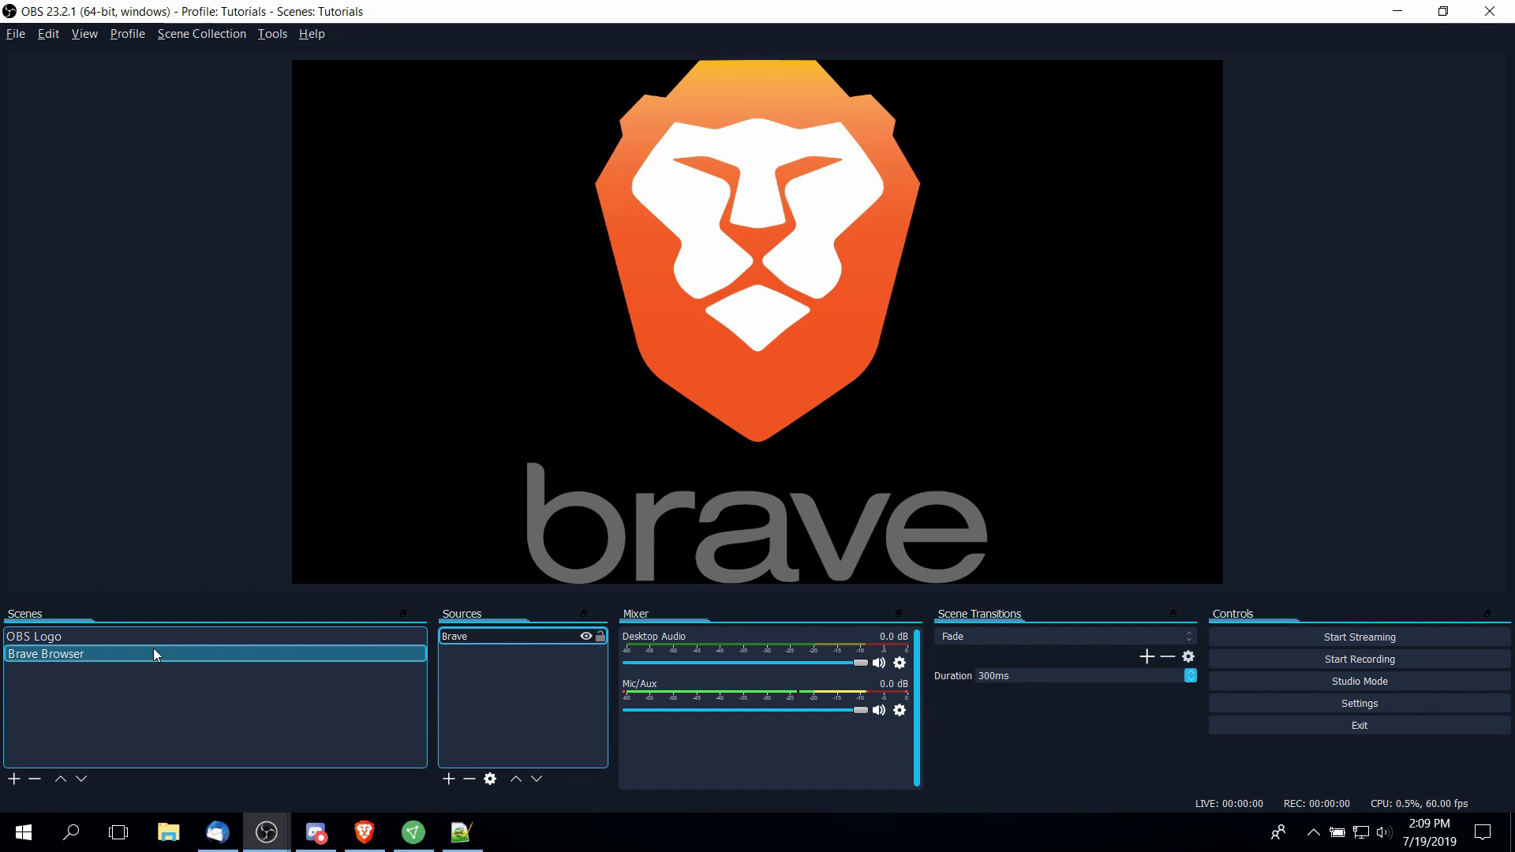
pyautogui.click(152, 641)
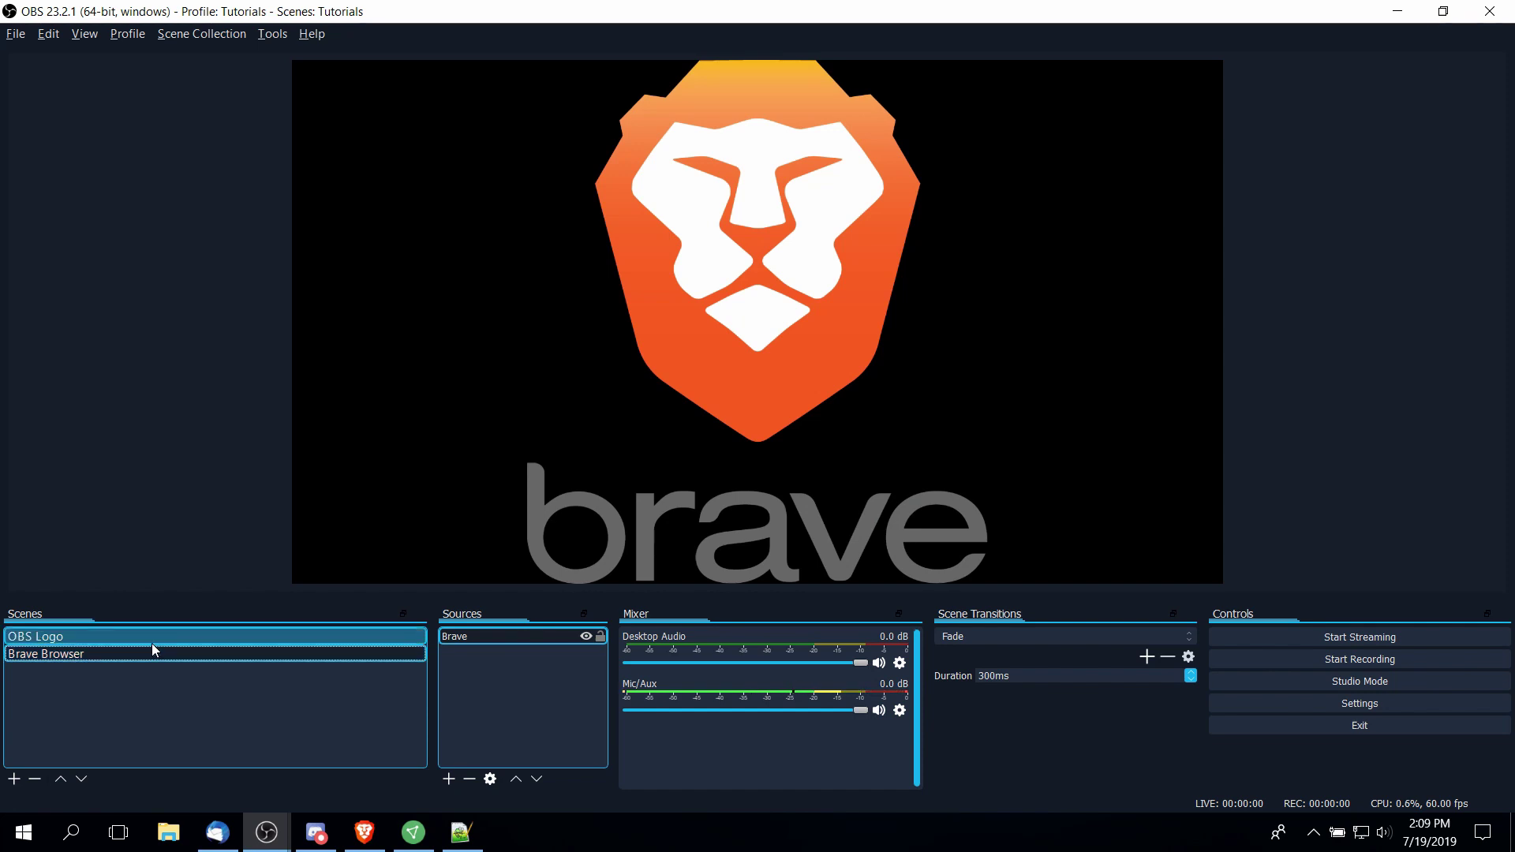
pyautogui.click(145, 653)
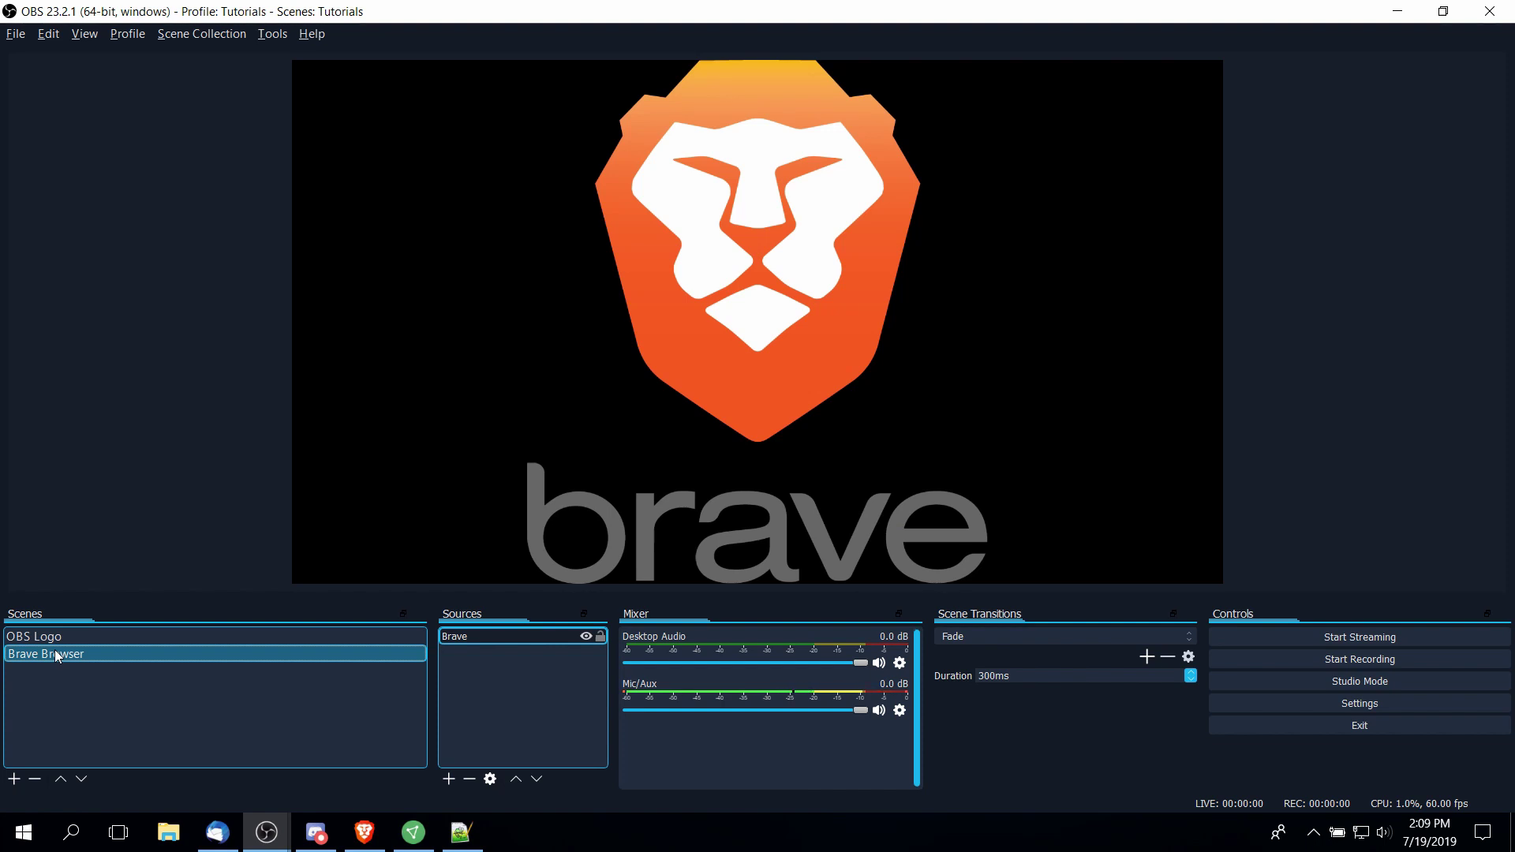
pyautogui.click(103, 638)
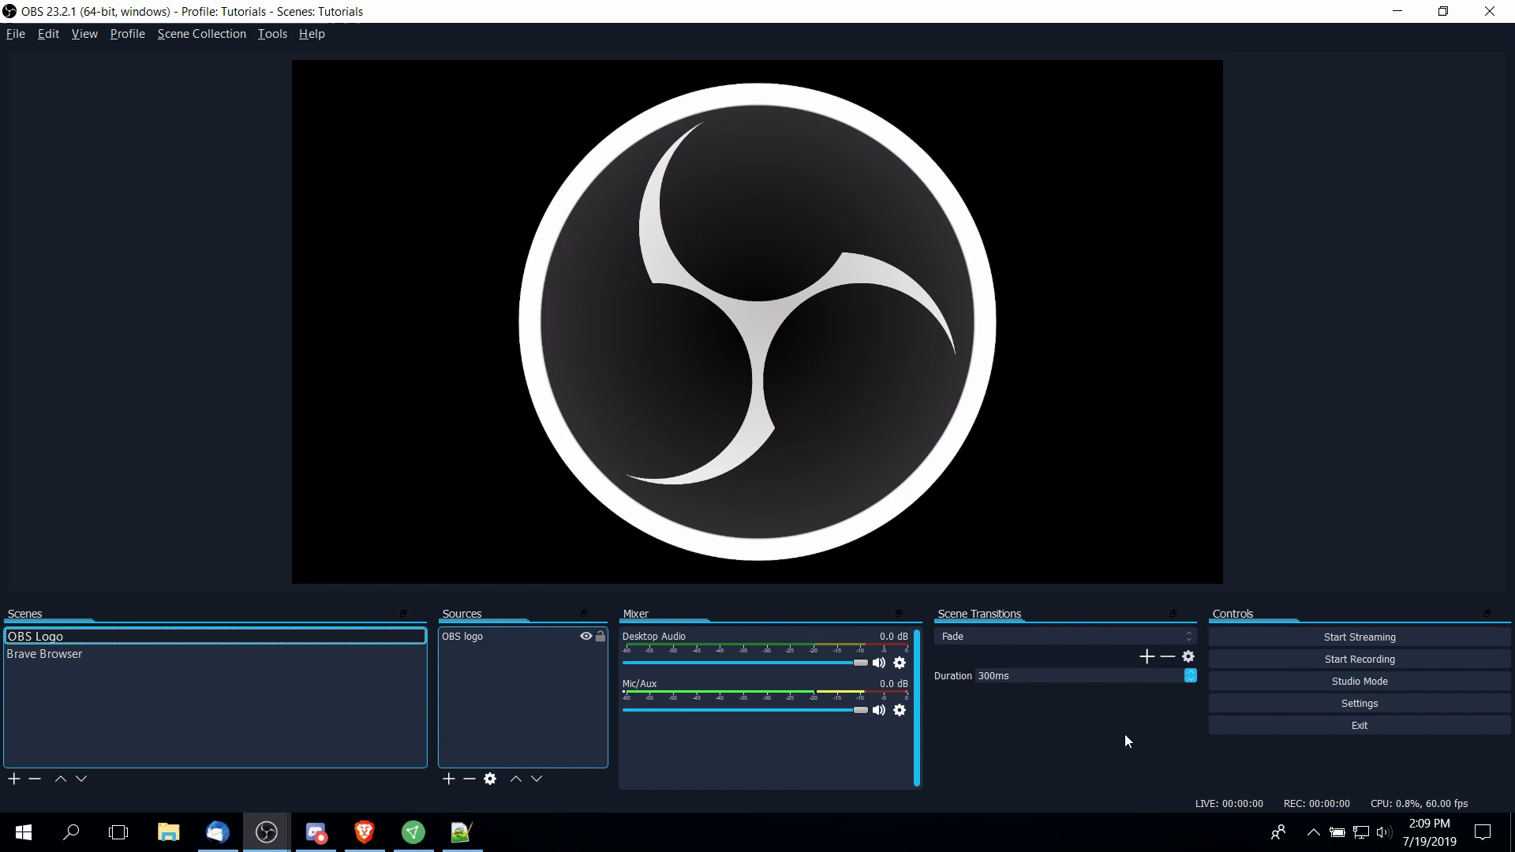
# In Studio Mode, preview the Brave Browser and OBS Logo scenes and send each live.
pyautogui.click(1292, 685)
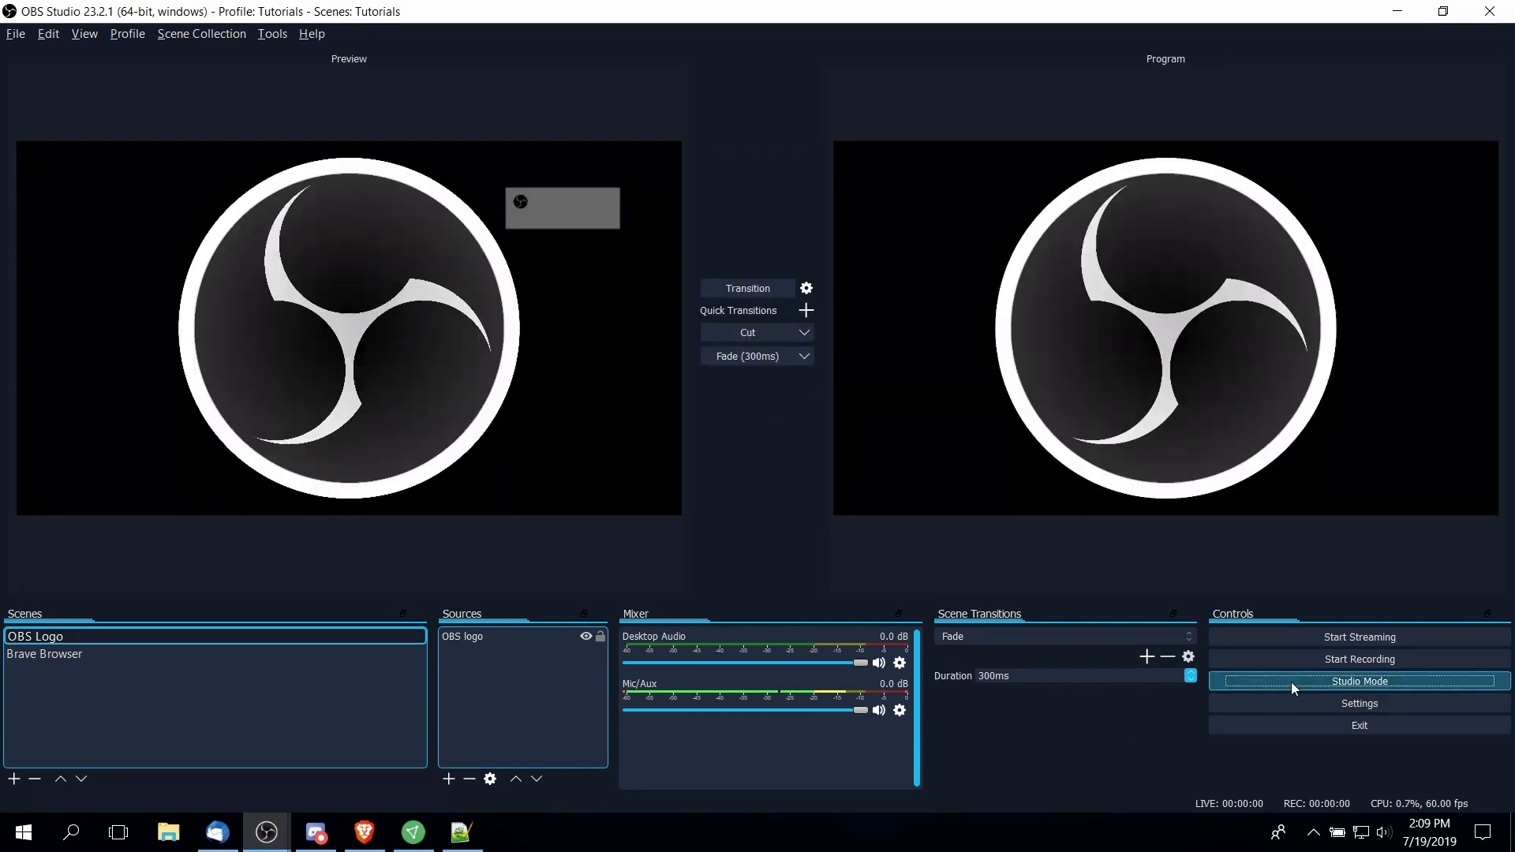
pyautogui.click(116, 655)
pyautogui.click(116, 656)
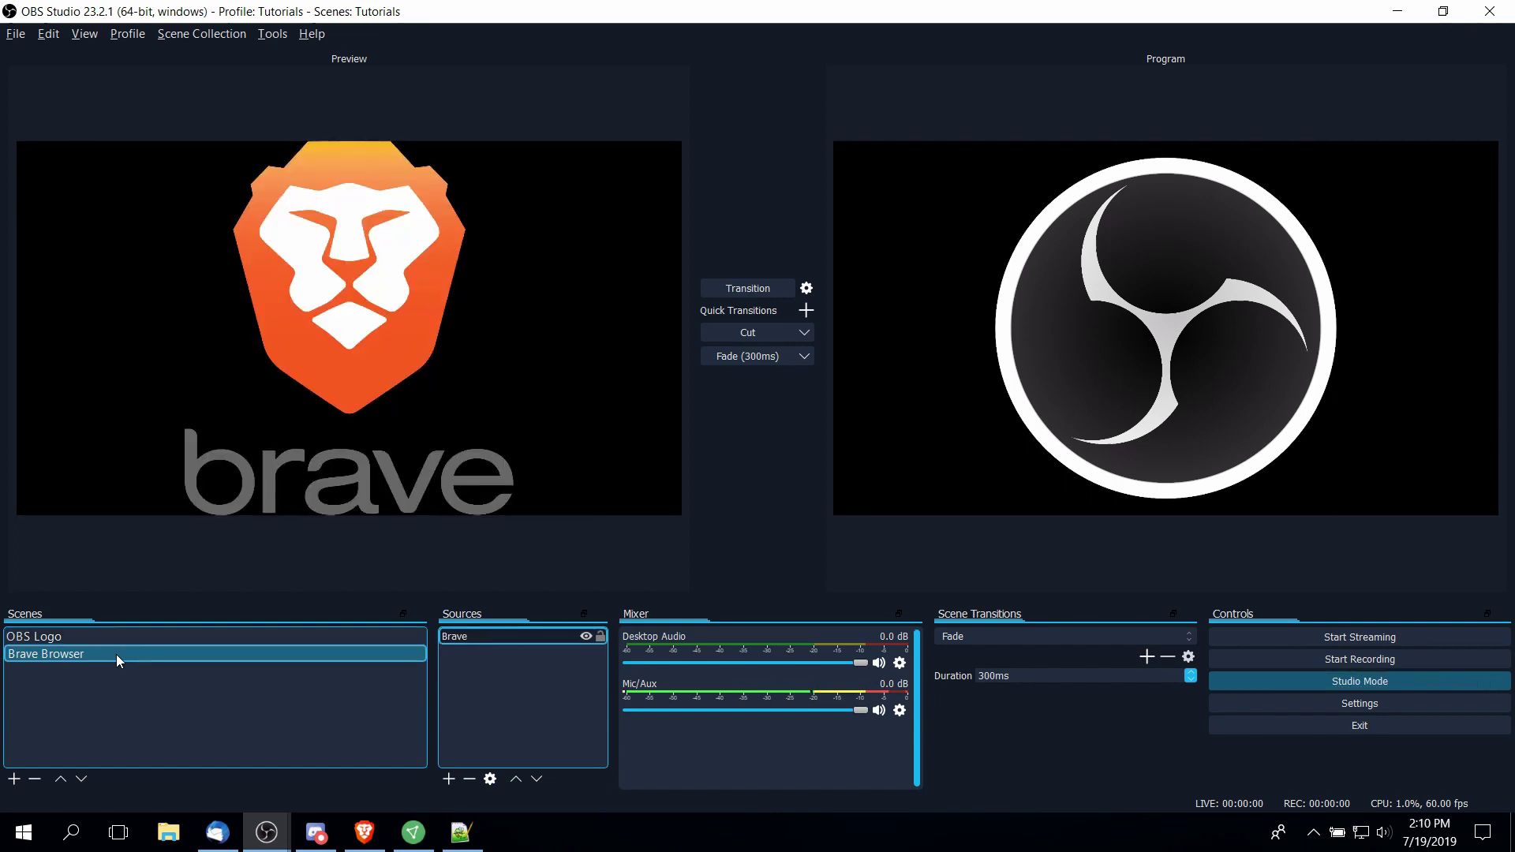
pyautogui.click(775, 289)
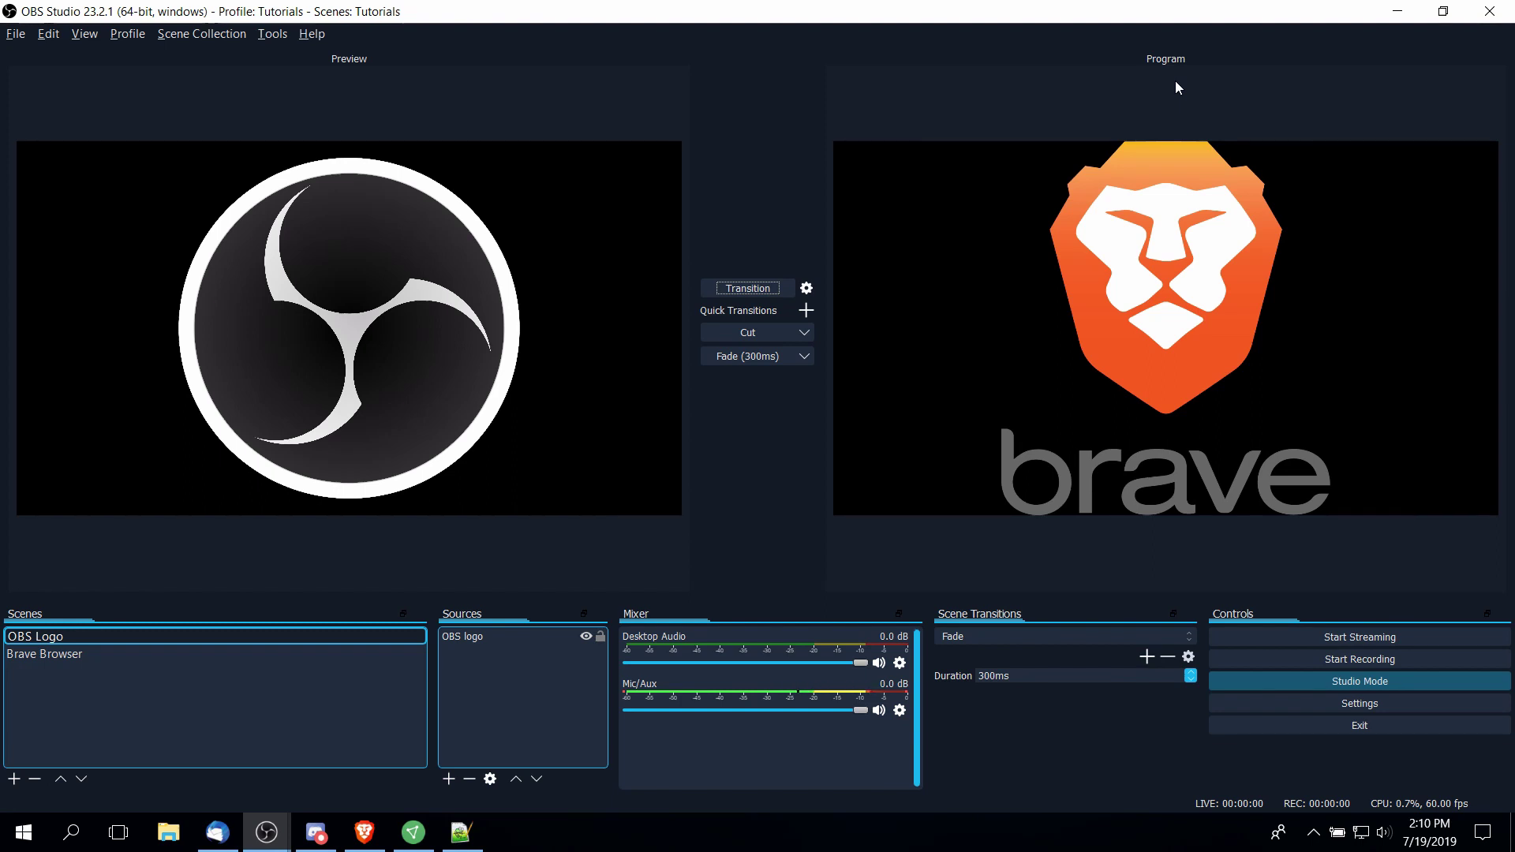
pyautogui.click(58, 656)
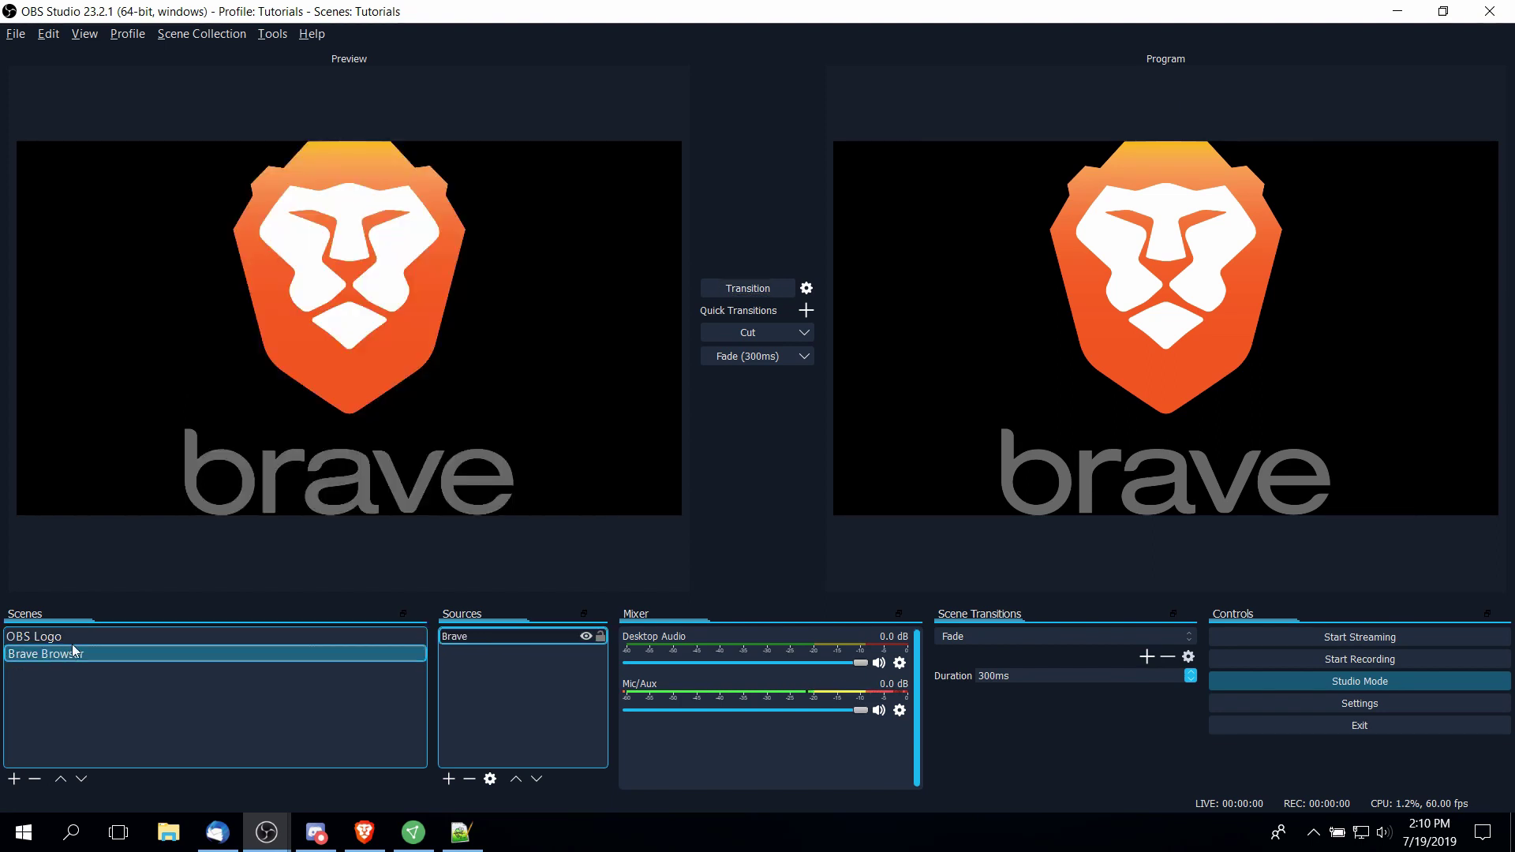
pyautogui.click(61, 636)
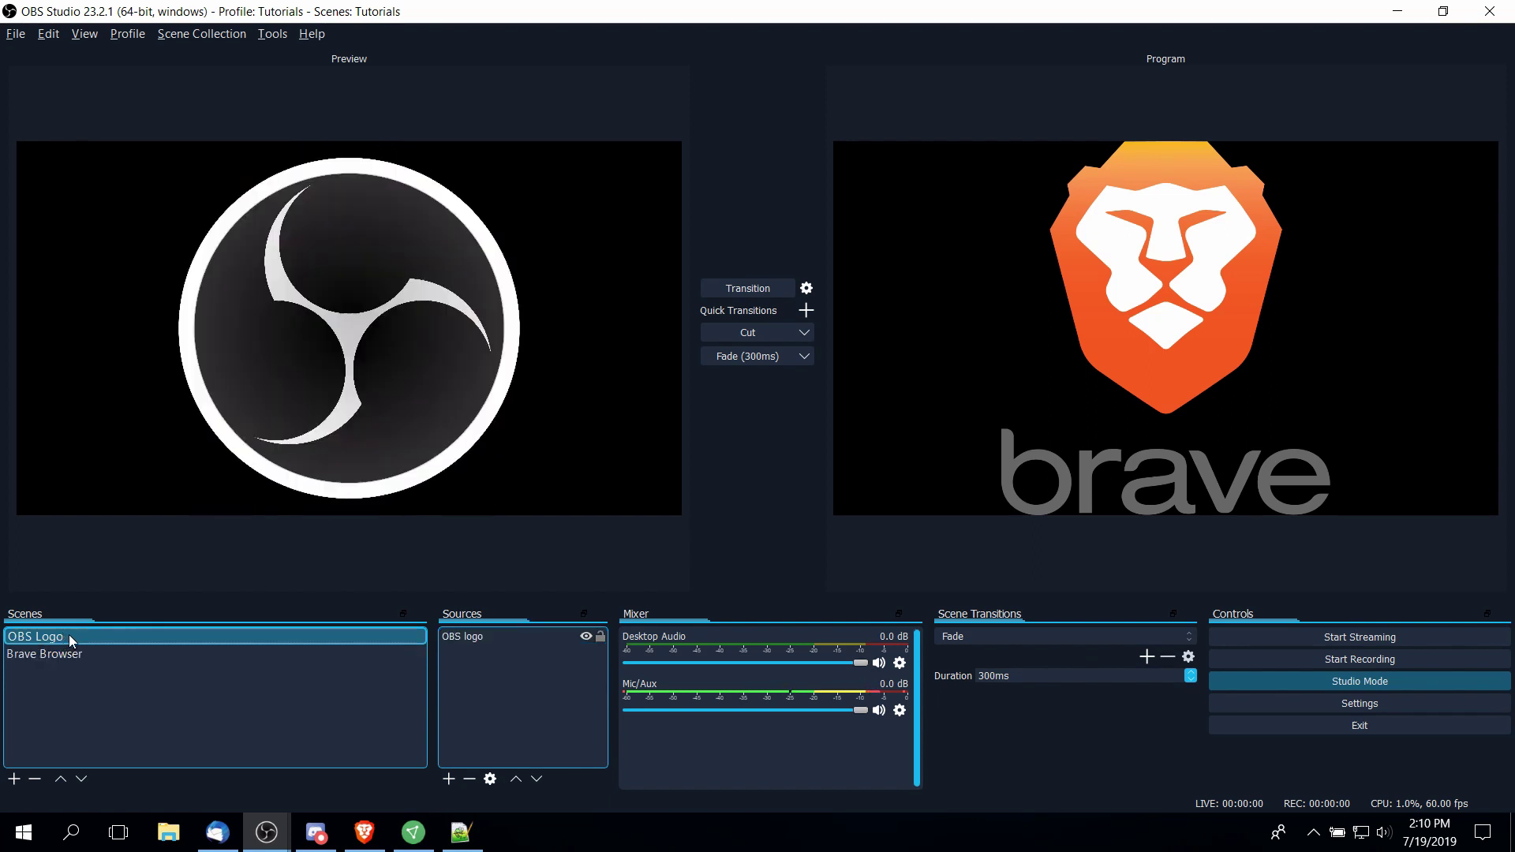
pyautogui.click(745, 290)
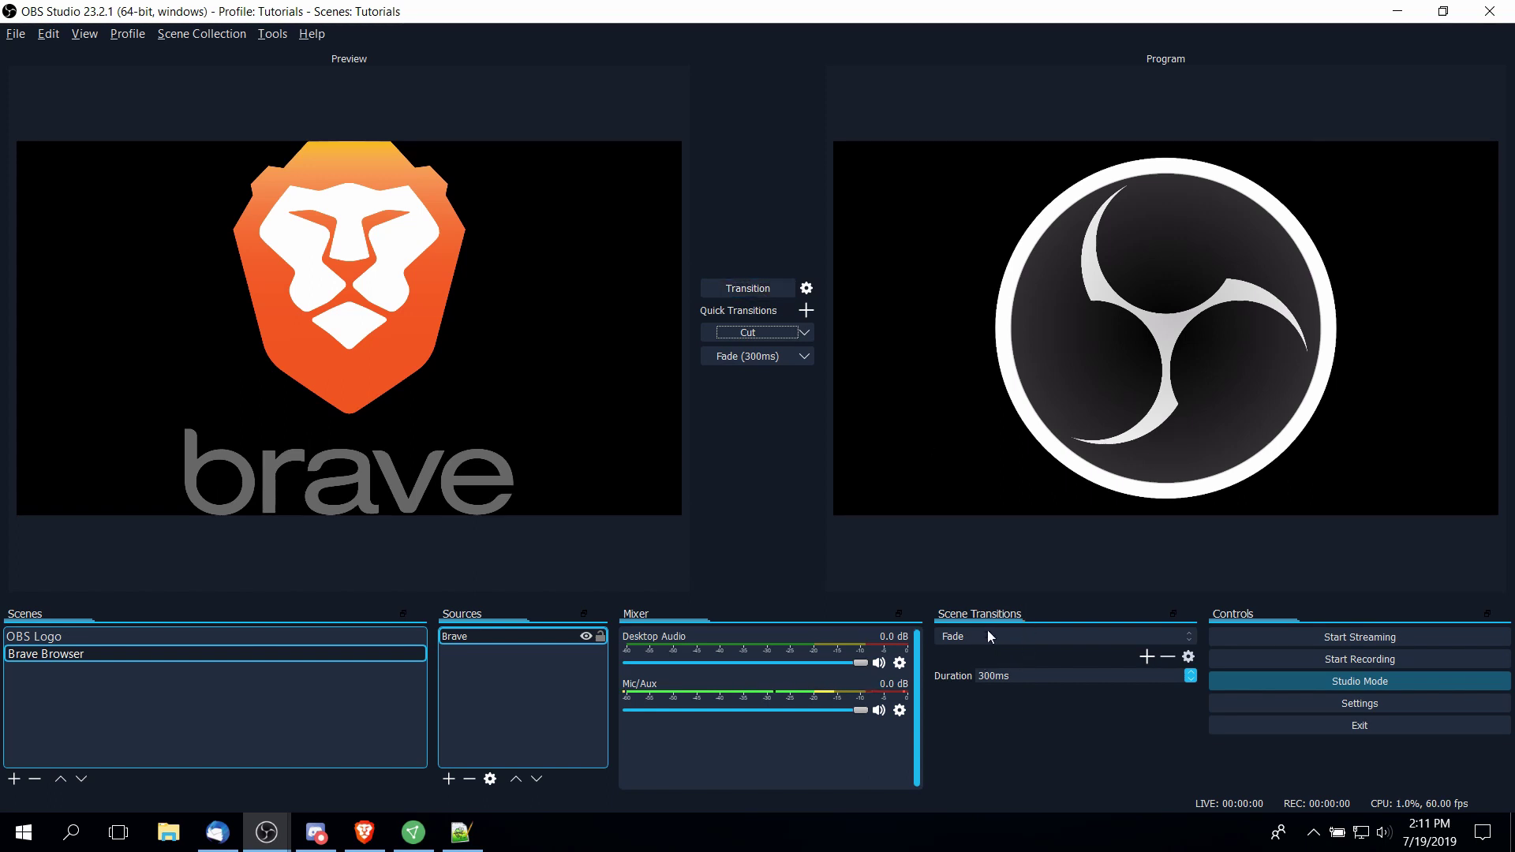
# Swap scenes with the Cut and Fade quick transitions, then turn Studio Mode off.
pyautogui.click(769, 335)
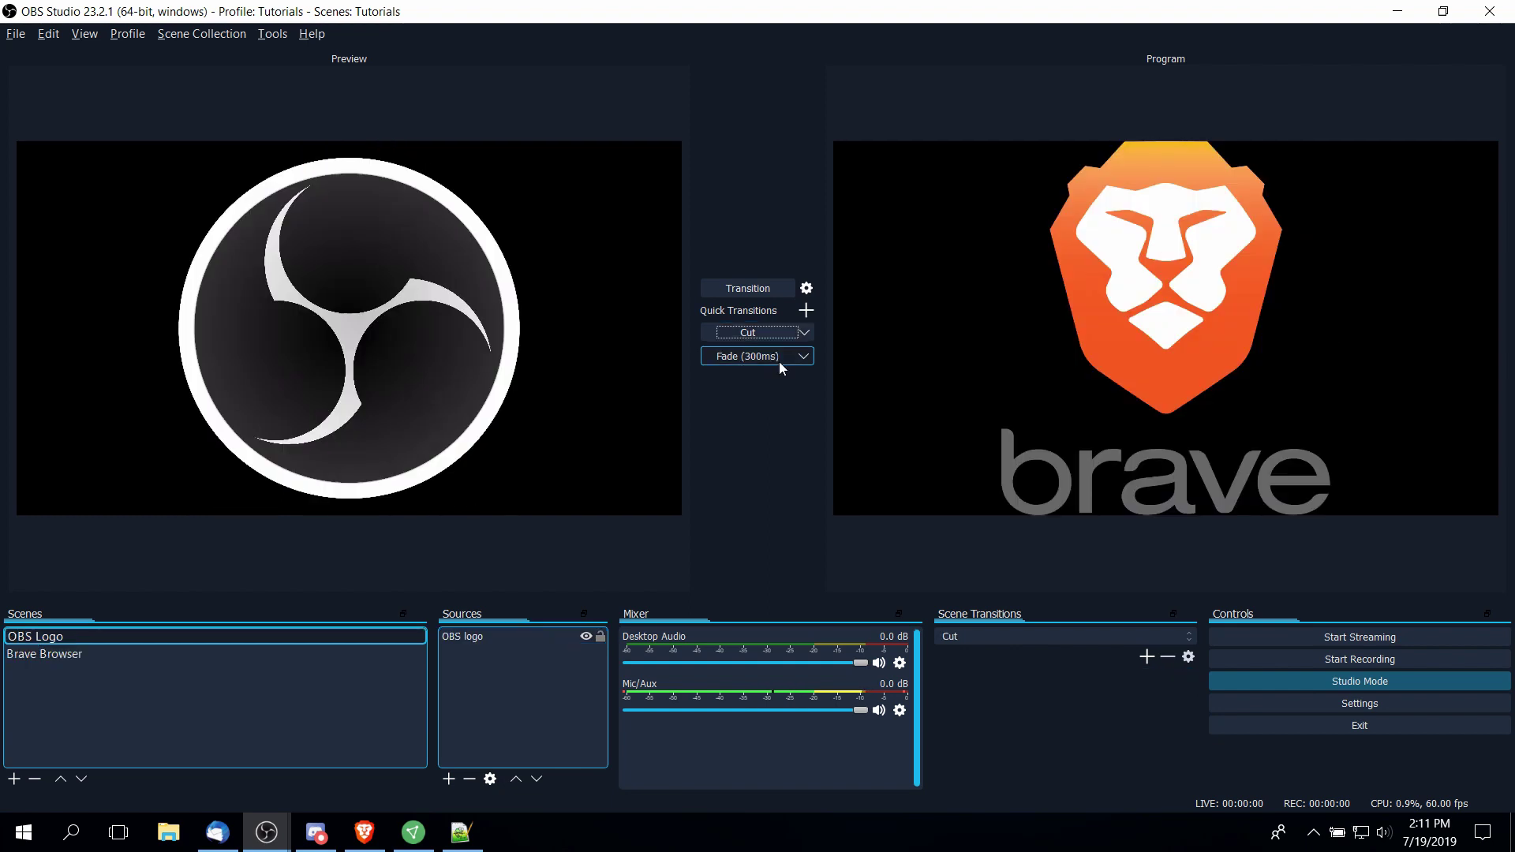
pyautogui.click(778, 333)
pyautogui.click(779, 358)
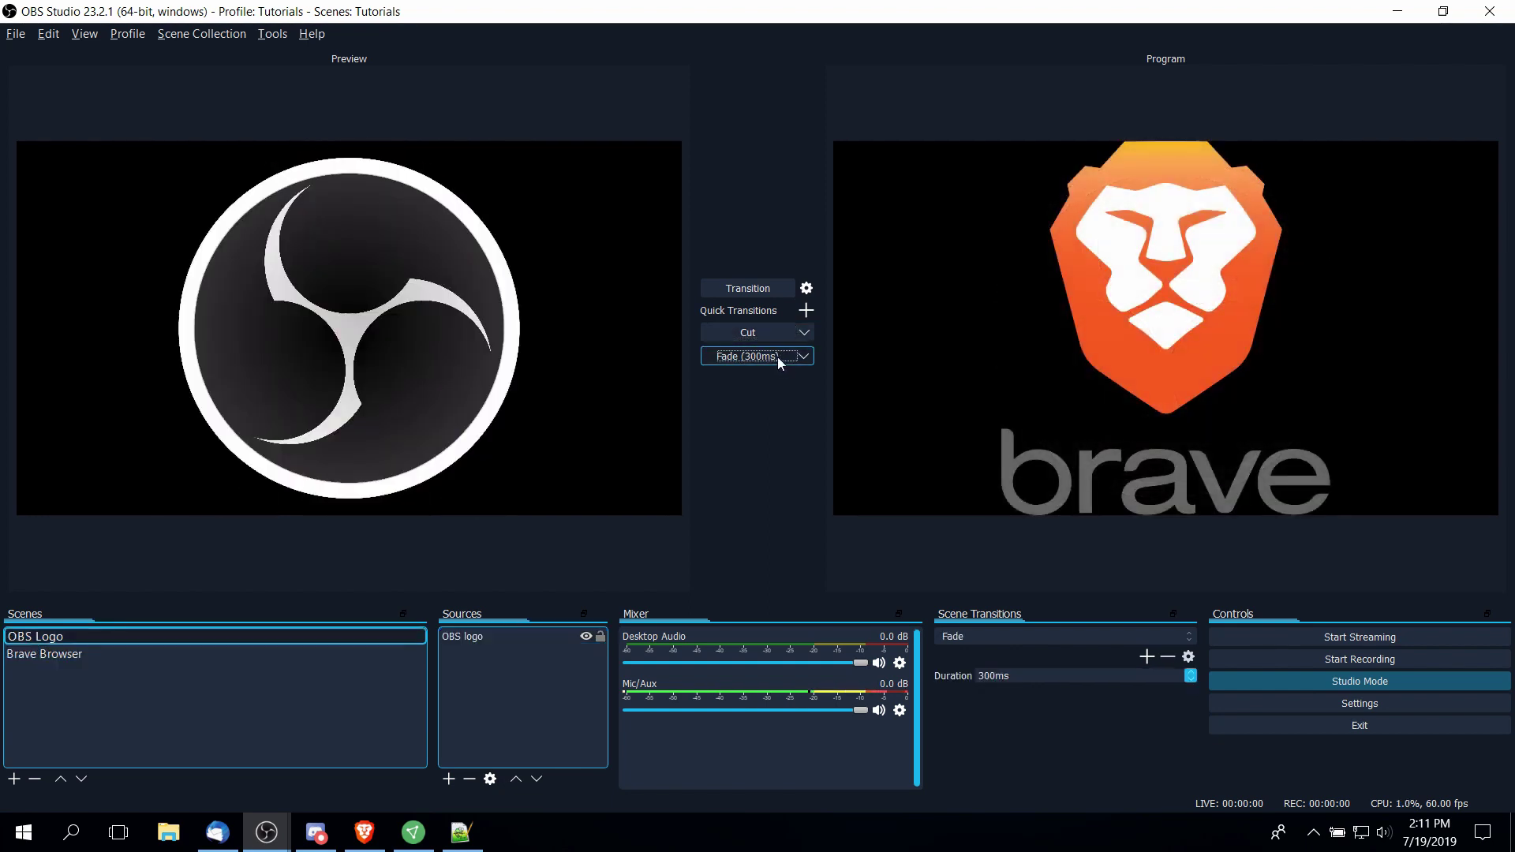
pyautogui.click(1268, 681)
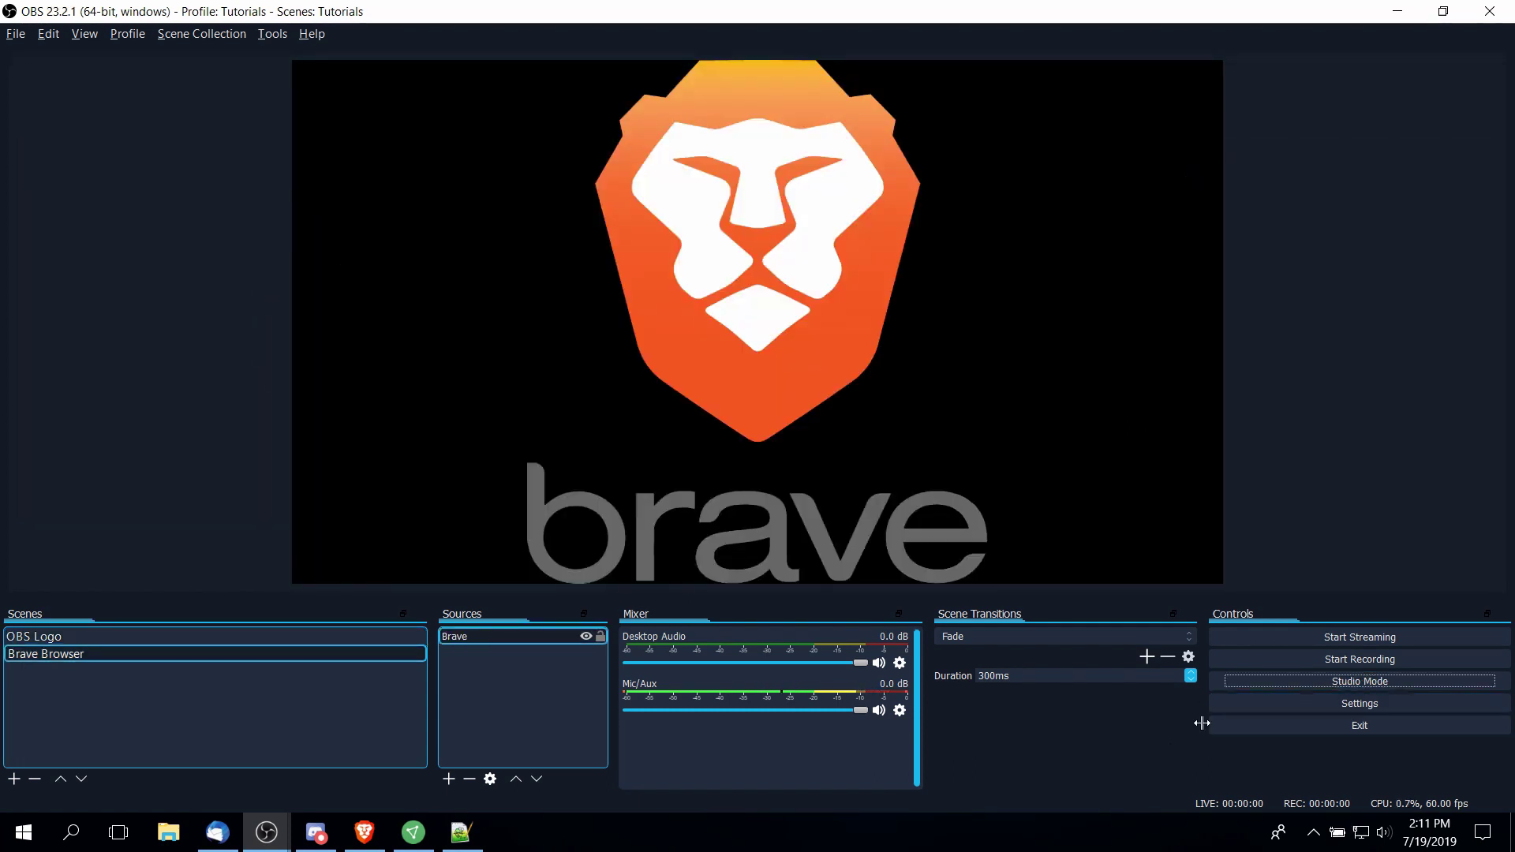
# Start recording the live Brave Browser scene from the Controls panel.
pyautogui.click(1308, 663)
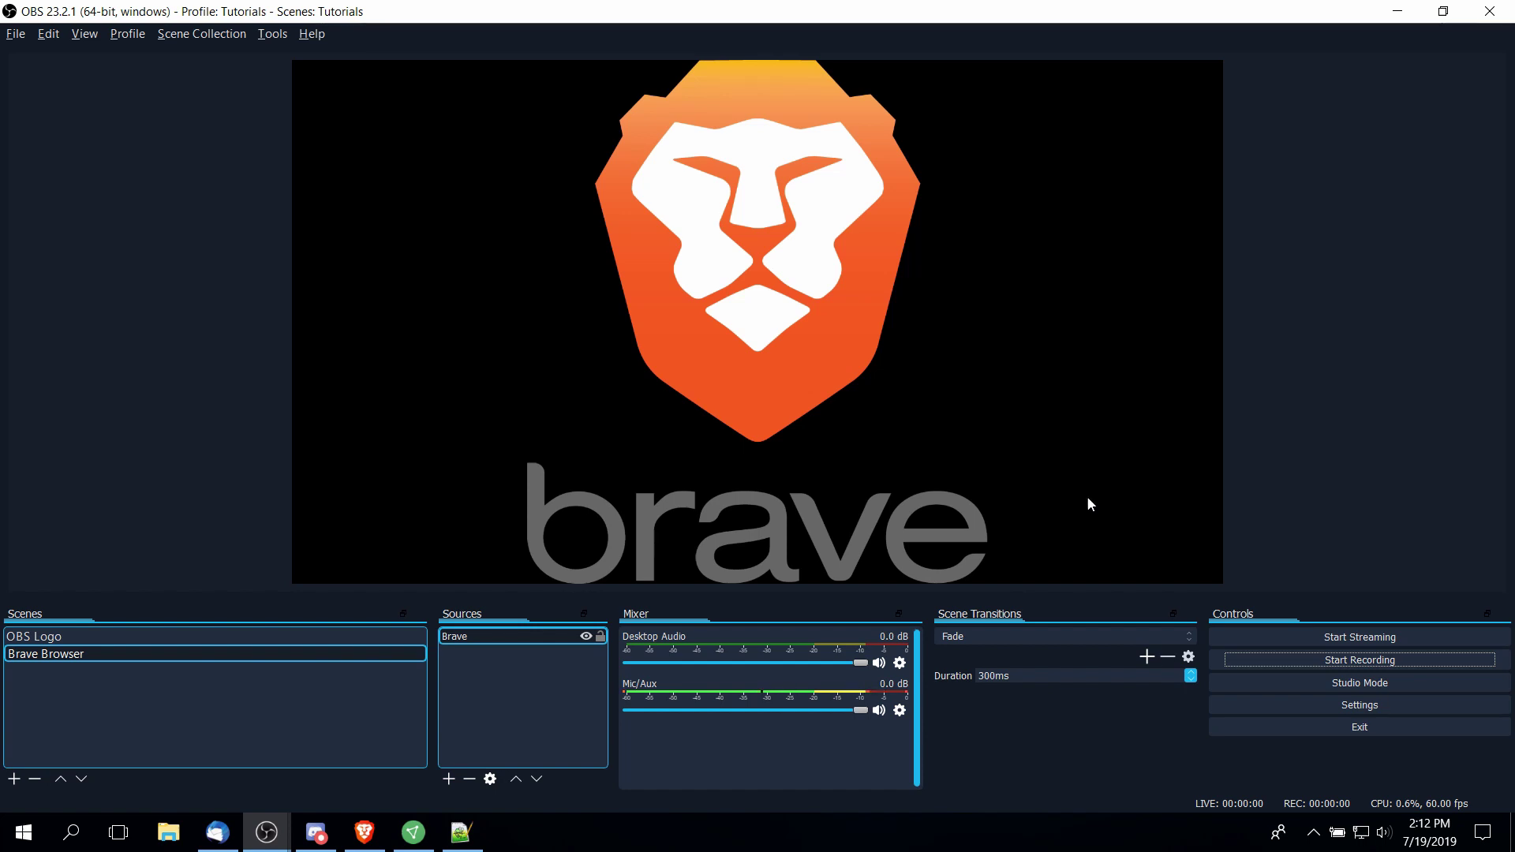
pyautogui.click(1261, 660)
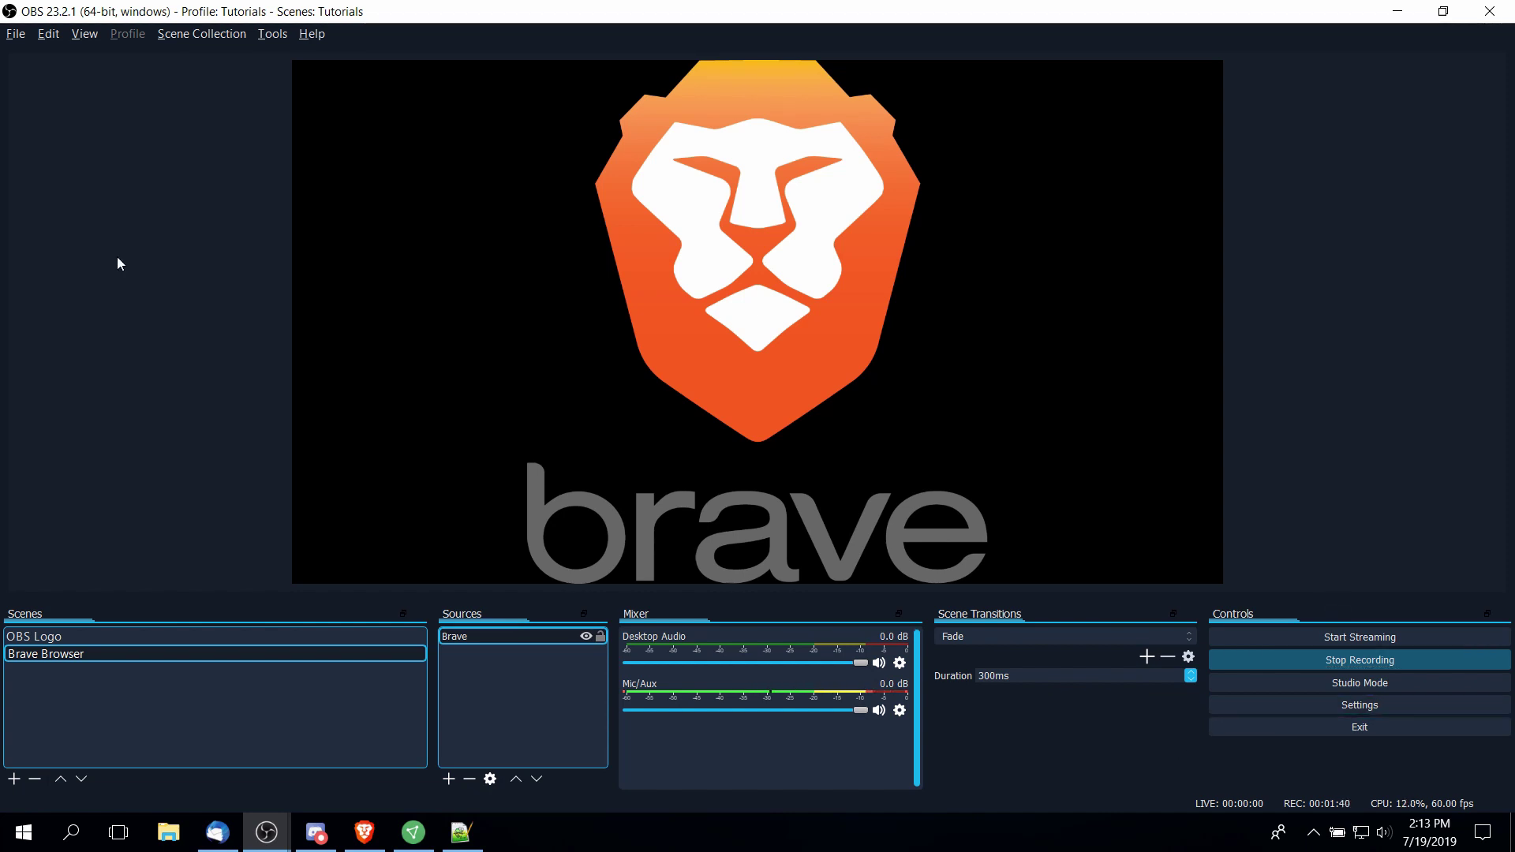
pyautogui.click(15, 34)
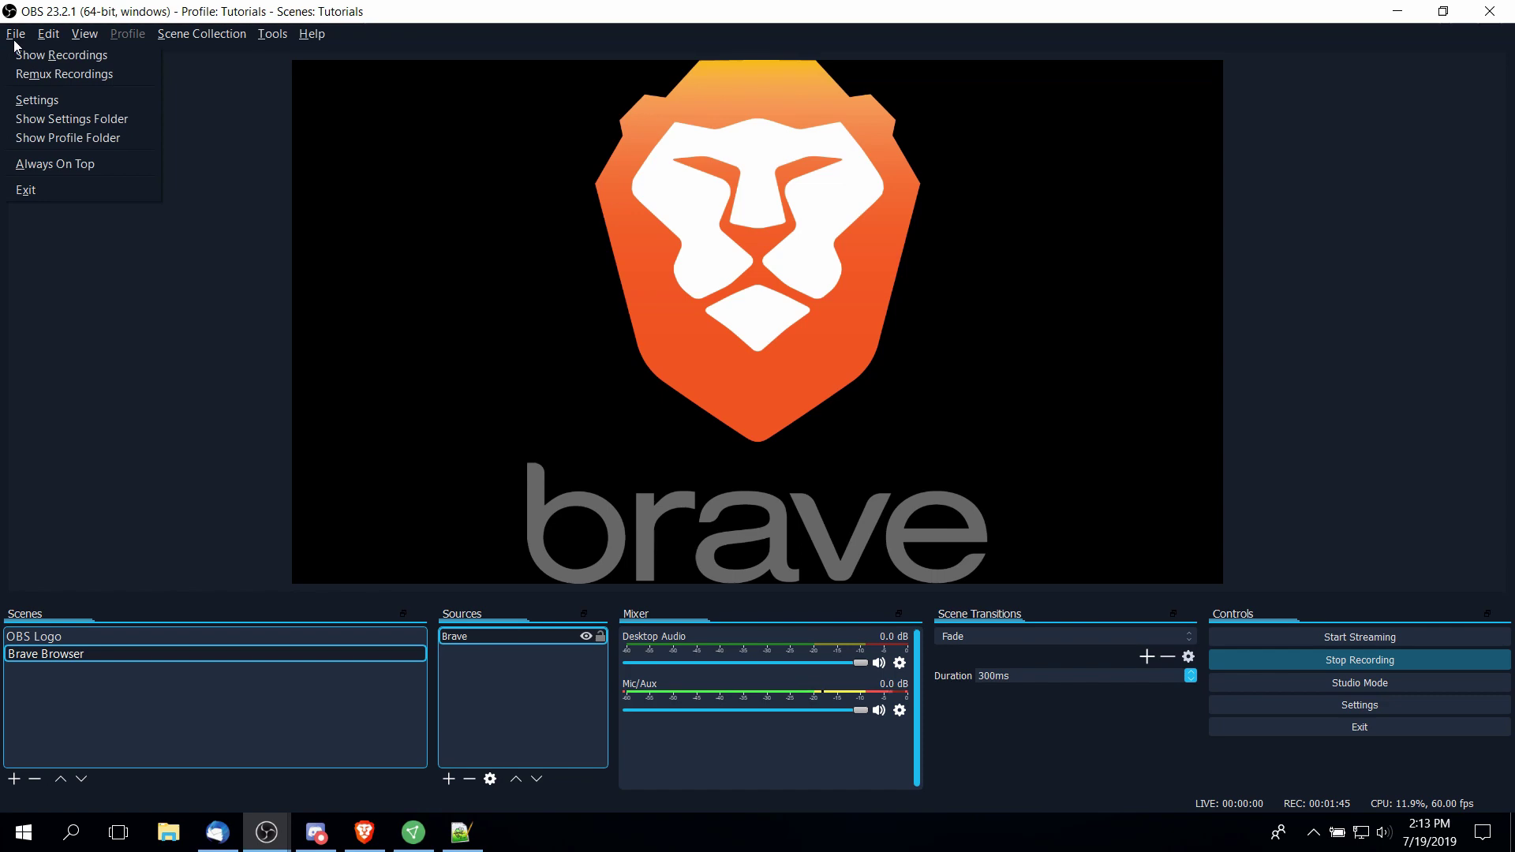
pyautogui.click(277, 130)
pyautogui.click(1329, 705)
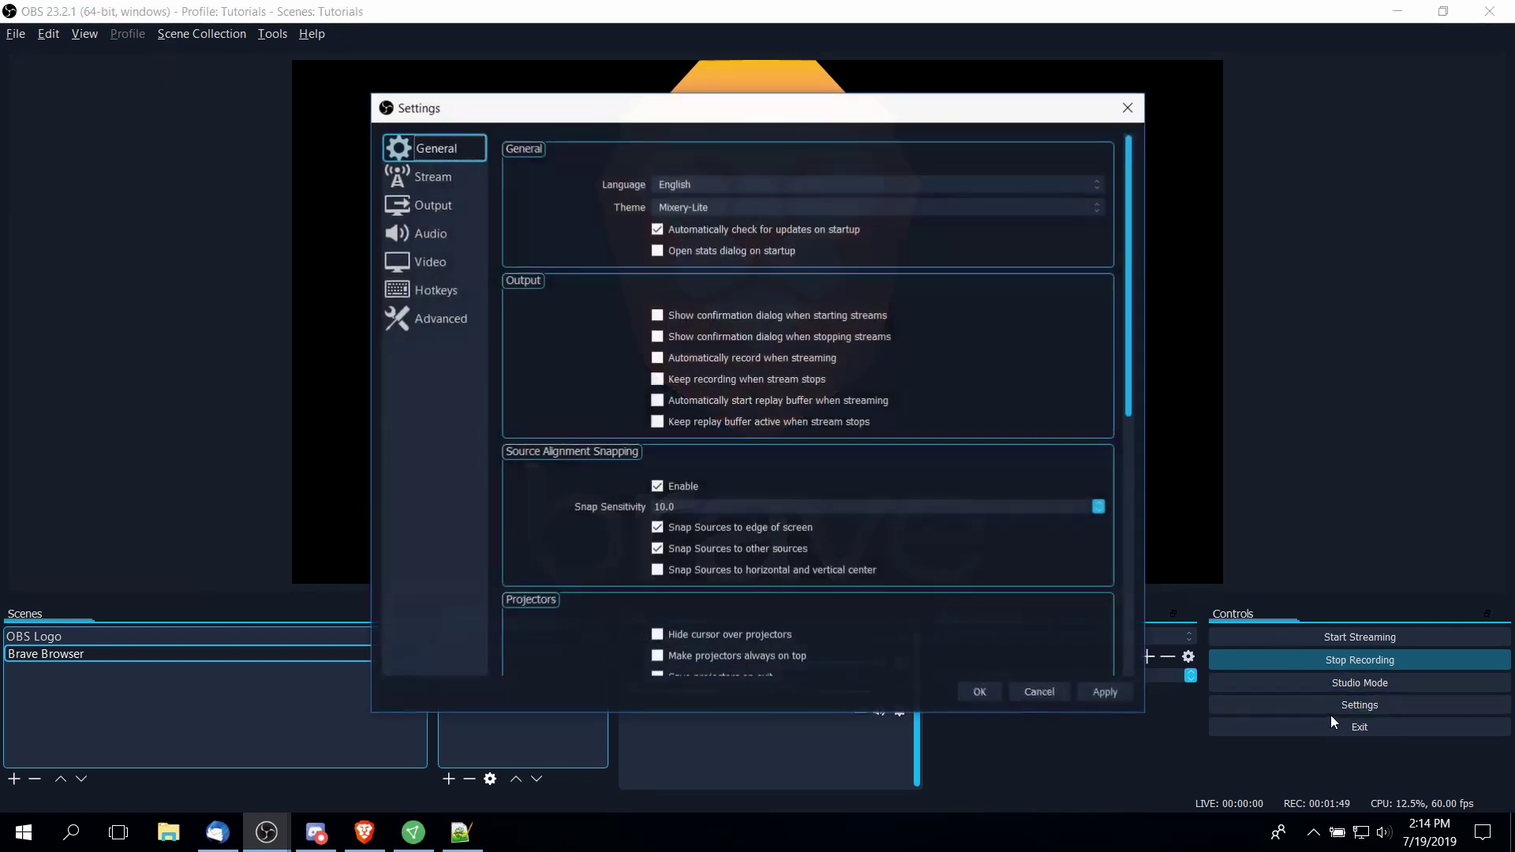
pyautogui.click(445, 177)
pyautogui.click(448, 205)
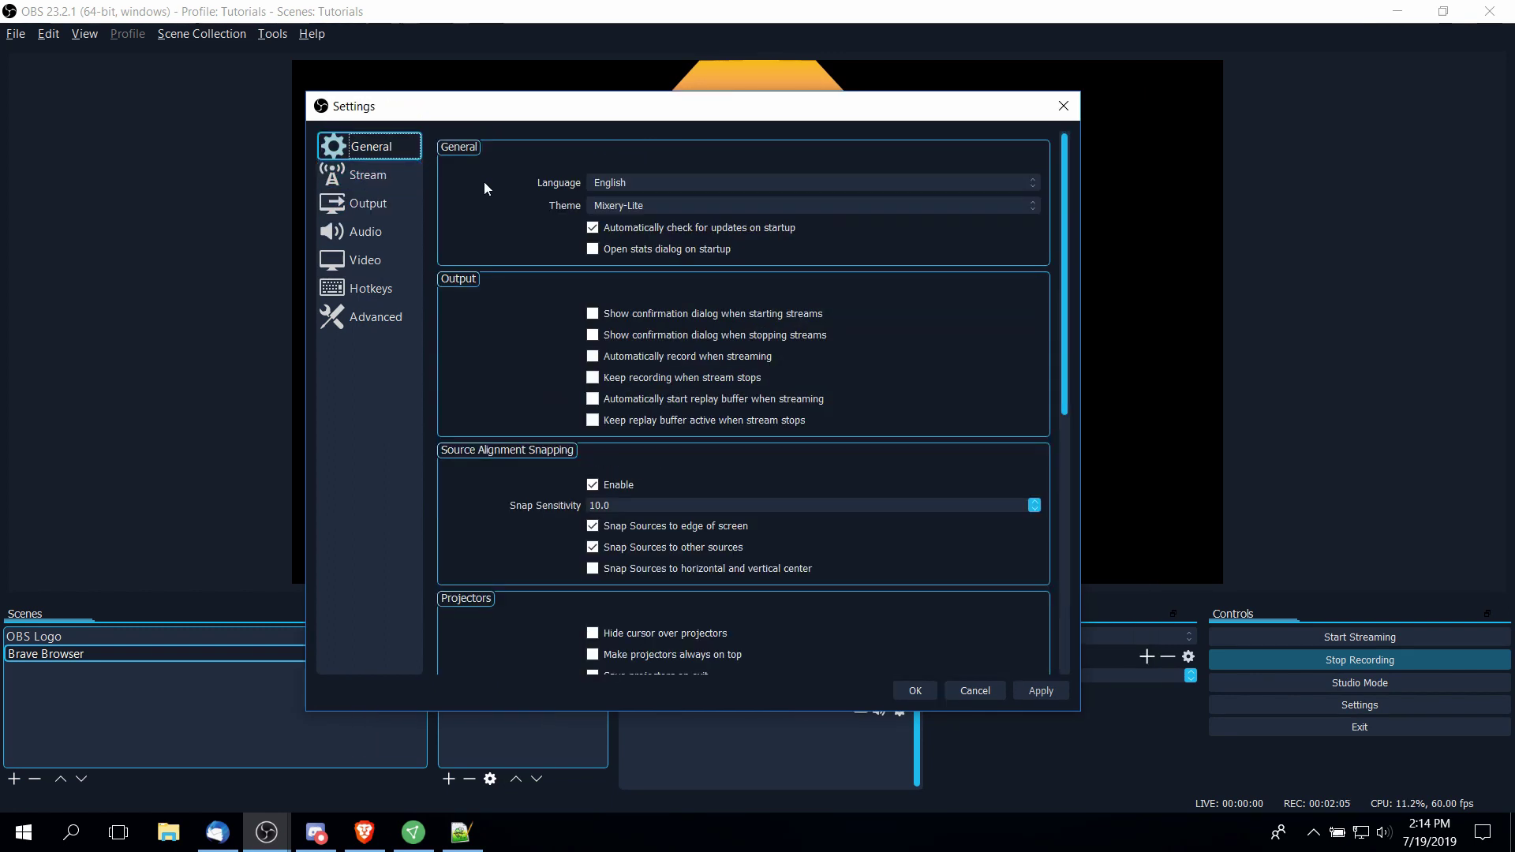
pyautogui.click(412, 177)
pyautogui.click(391, 210)
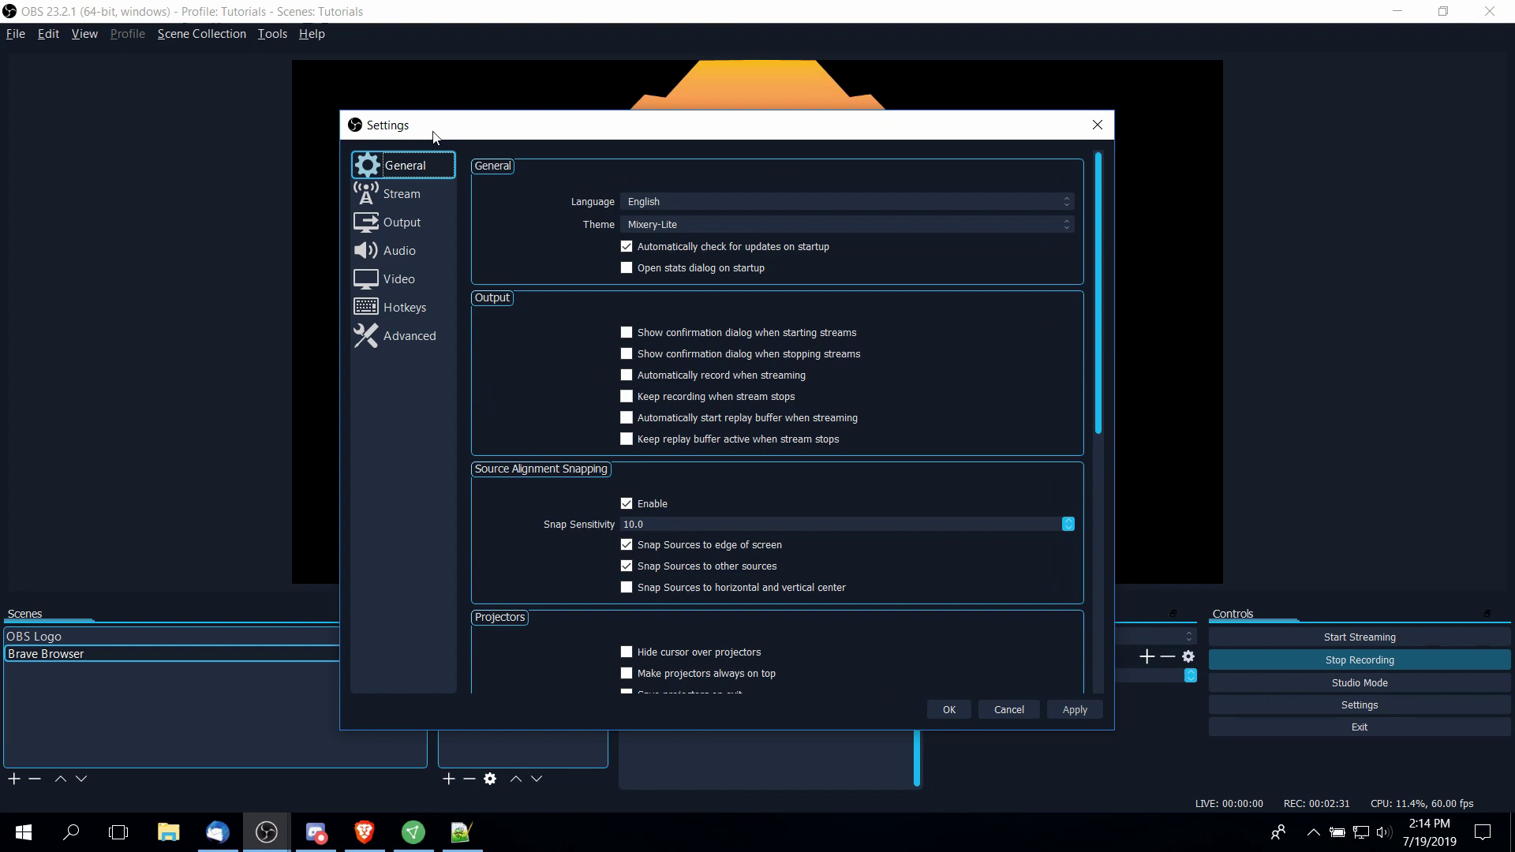
pyautogui.click(949, 710)
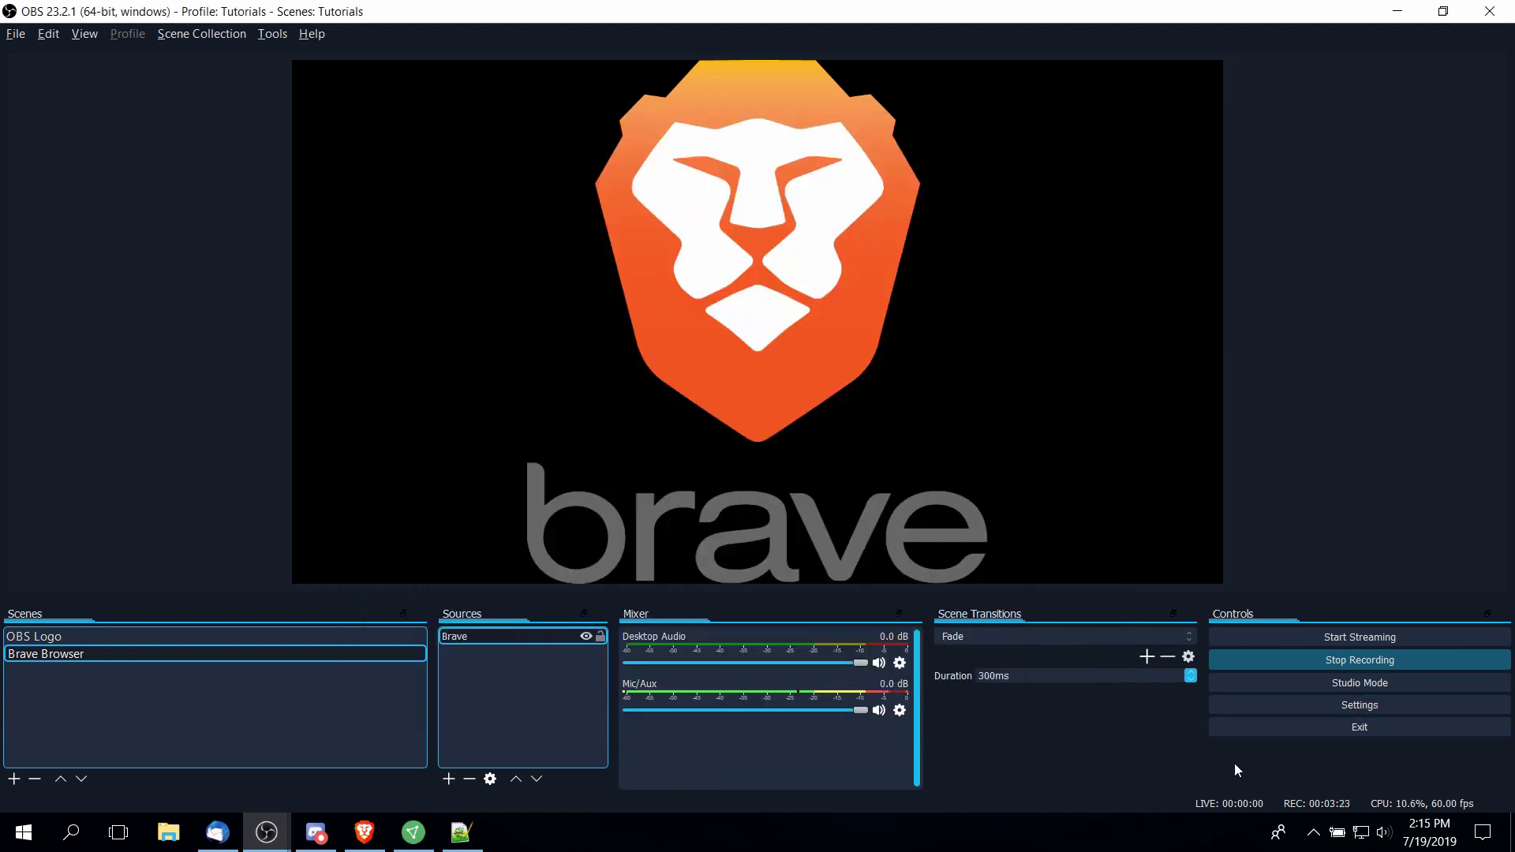
# Close the OBS window while recording to raise the Exit OBS? warning.
pyautogui.click(1490, 14)
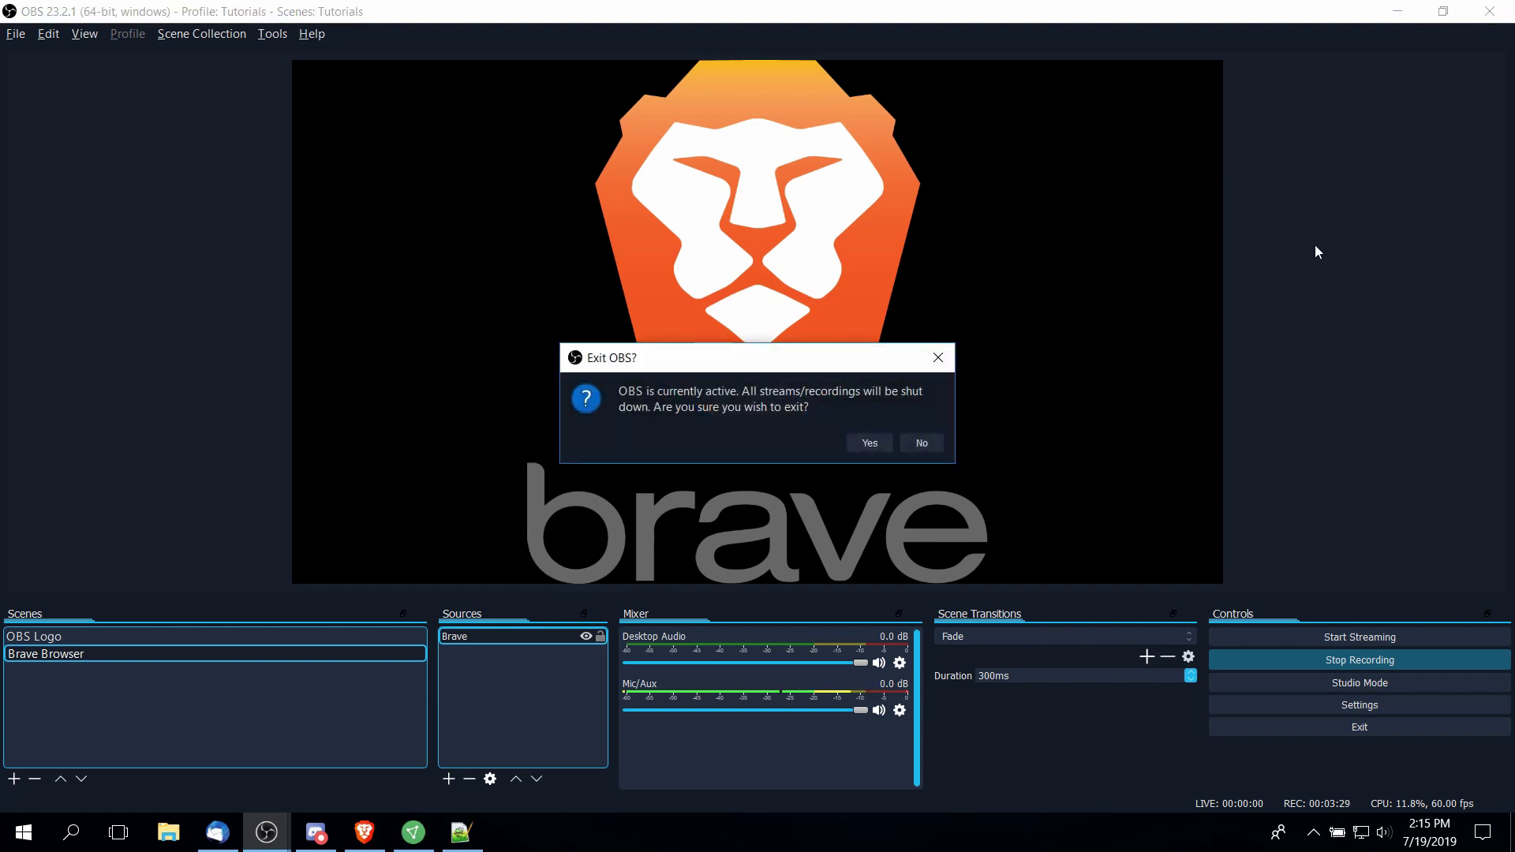